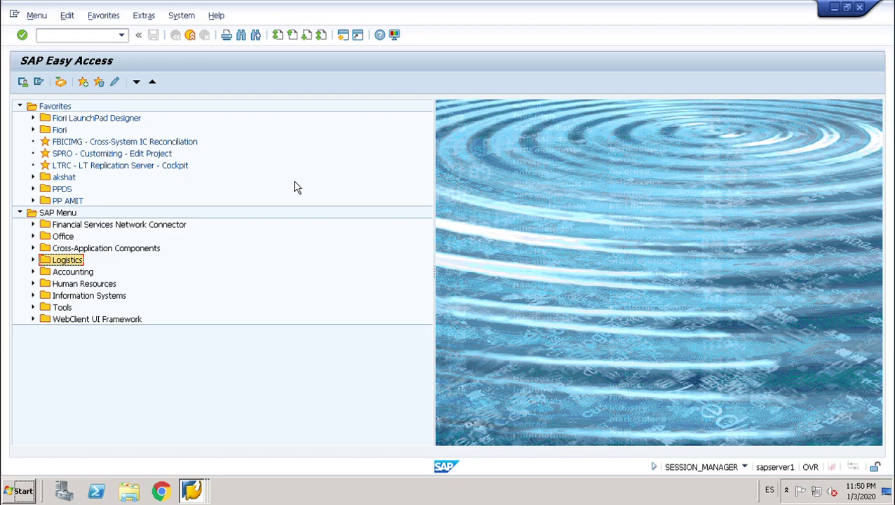
- Start MM03 from the Material Master menu and show 1710-FERT's Accounting 1 data for plant 1710
double_click(41, 265)
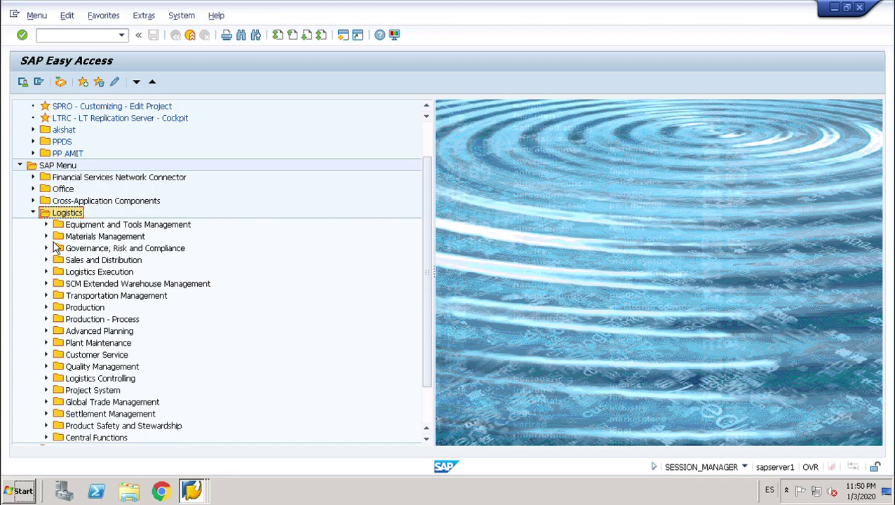
click(52, 242)
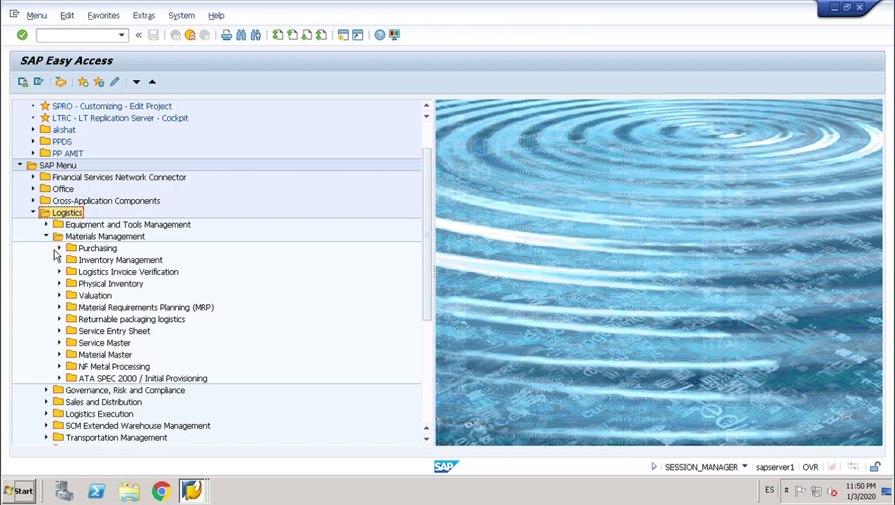
click(61, 355)
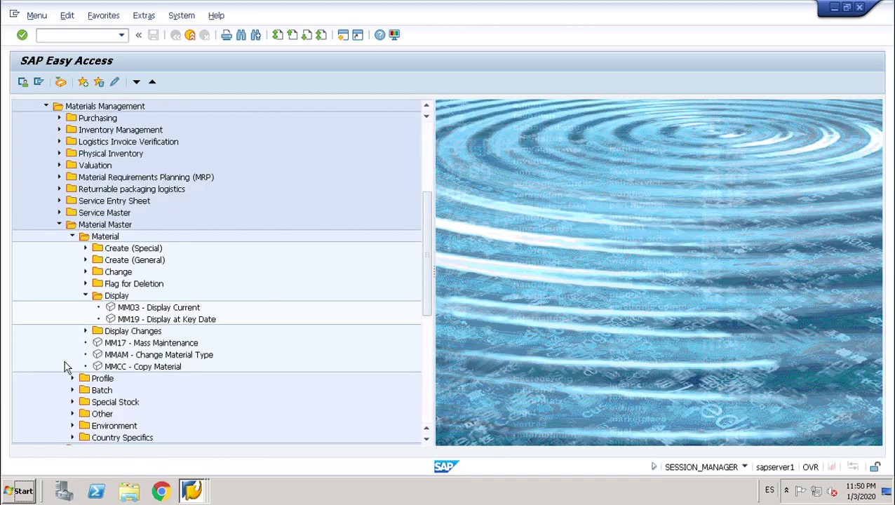
double_click(177, 309)
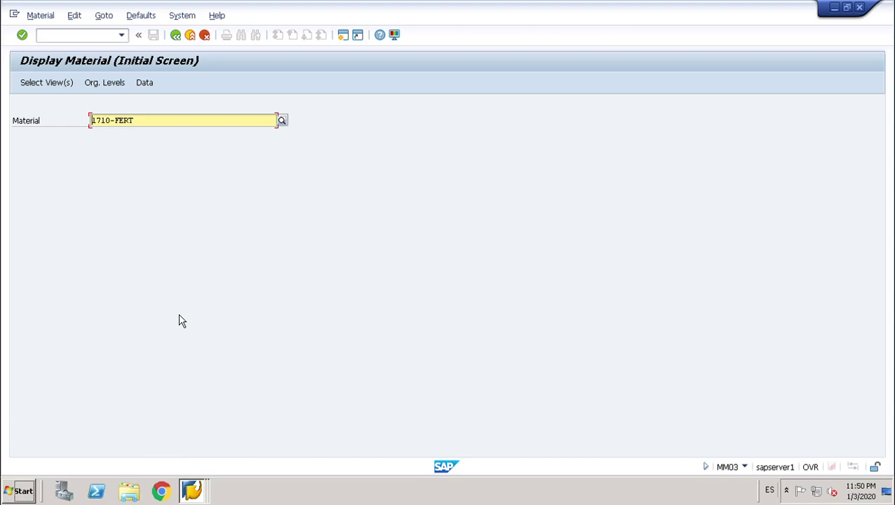
key(Return)
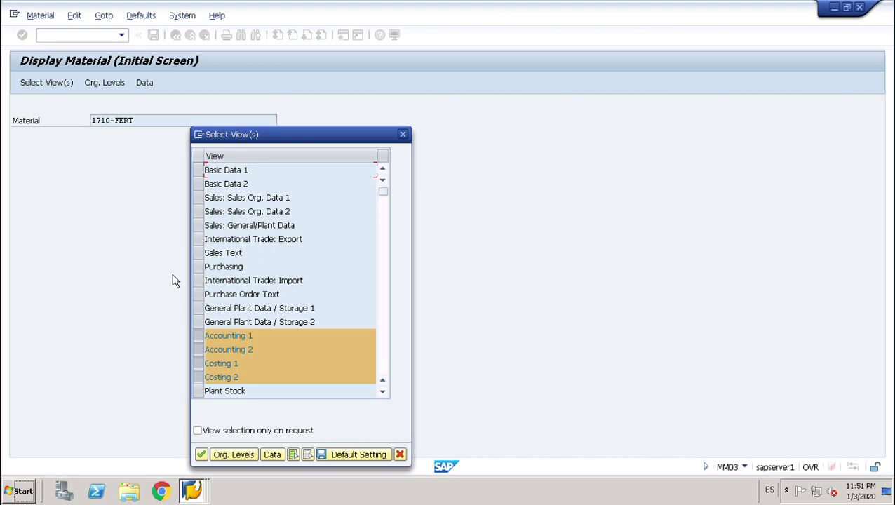
key(Return)
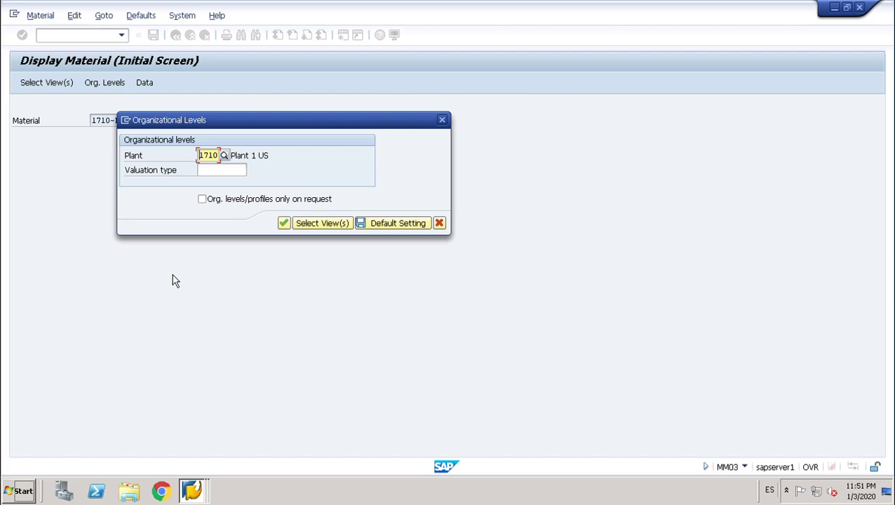
key(Return)
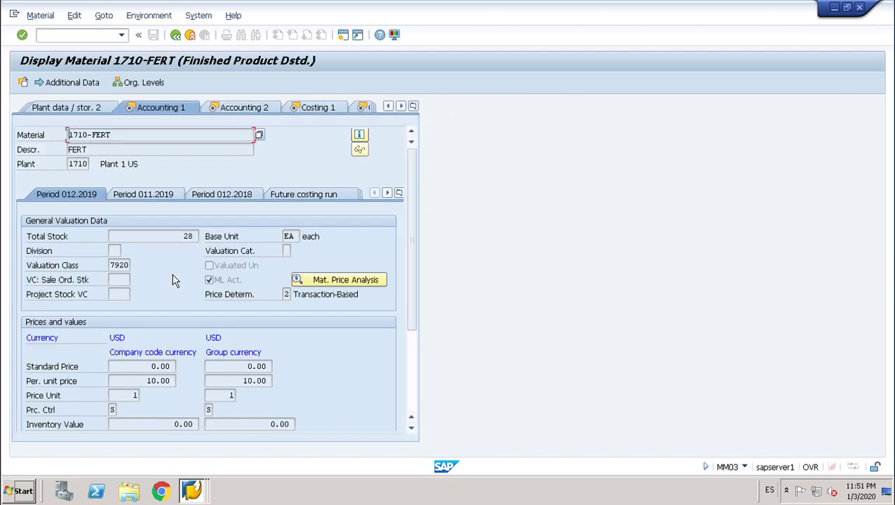
- Check the price control and Costing 2 standard cost estimate data, then back out to SAP Easy Access
click(117, 412)
click(365, 112)
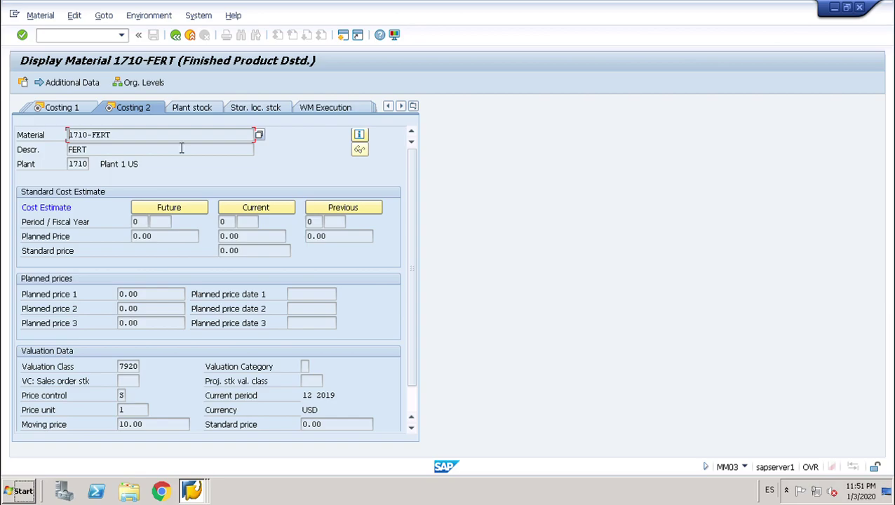
click(180, 40)
click(178, 39)
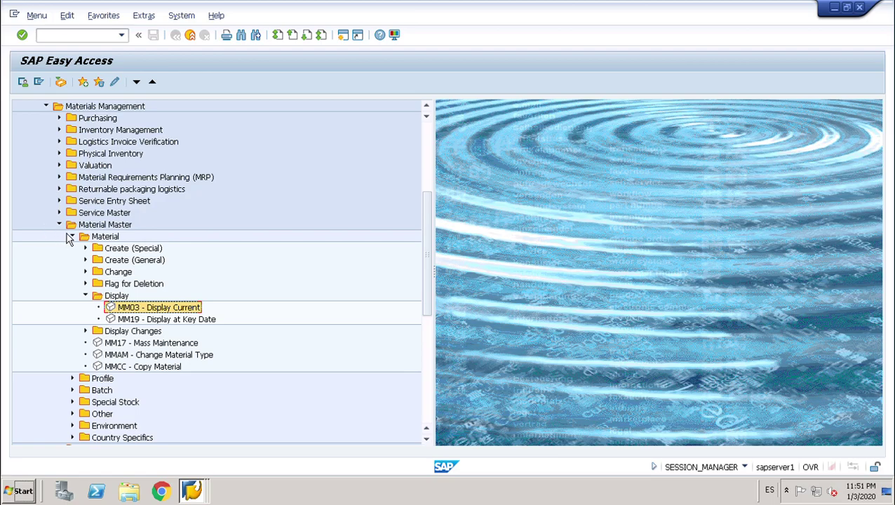
- Collapse Materials Management and launch CS03 Display Material BOM from Production > Bills of Material
click(67, 235)
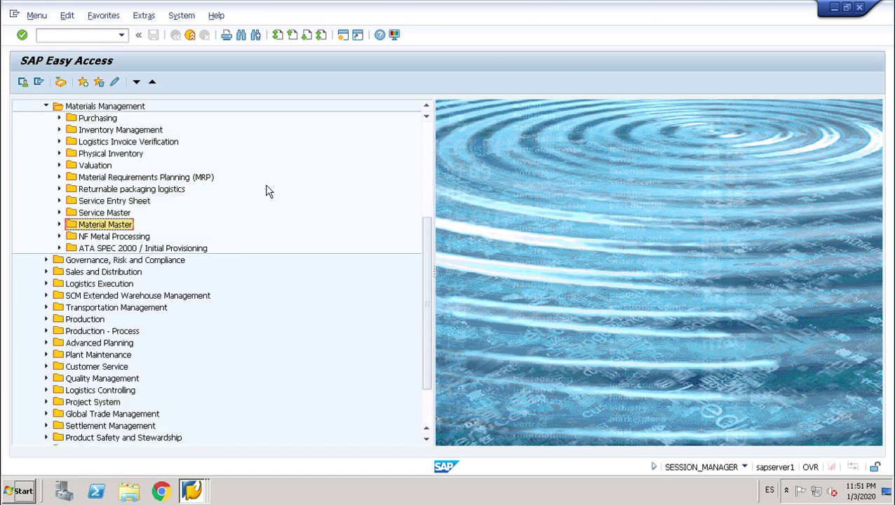
scroll(434, 152, up, 5)
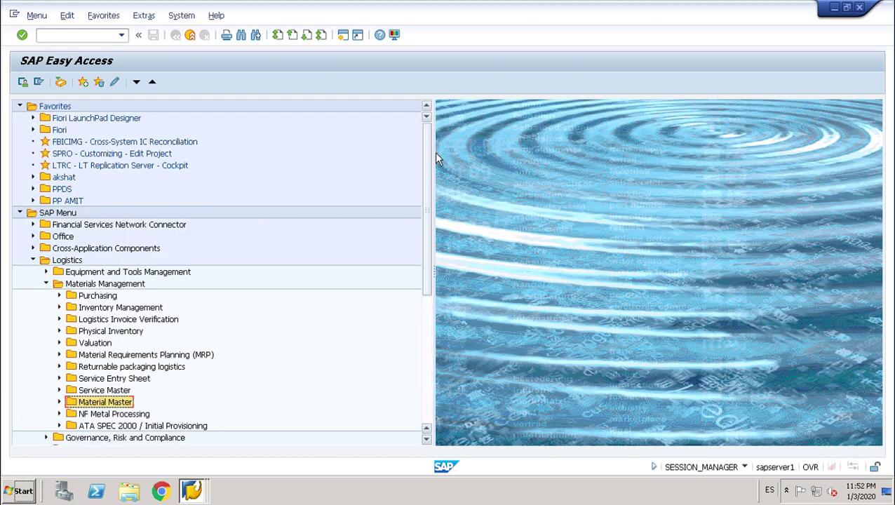
click(50, 290)
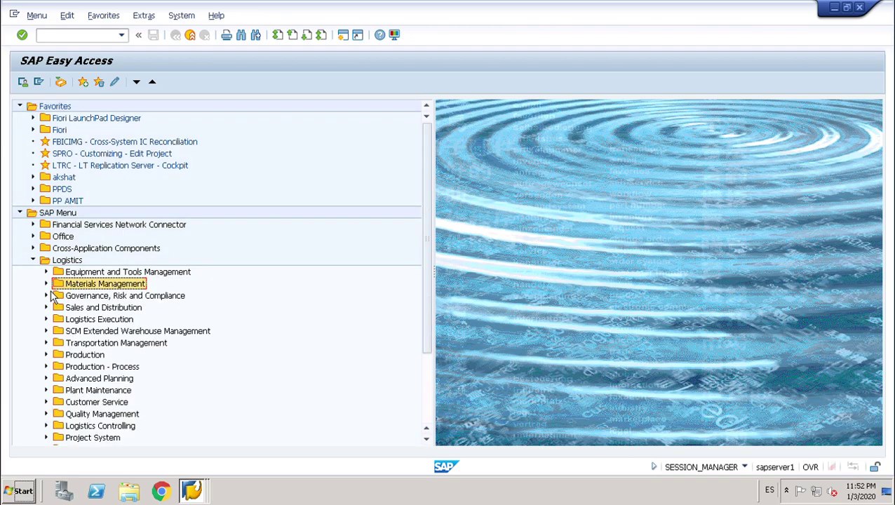
click(54, 356)
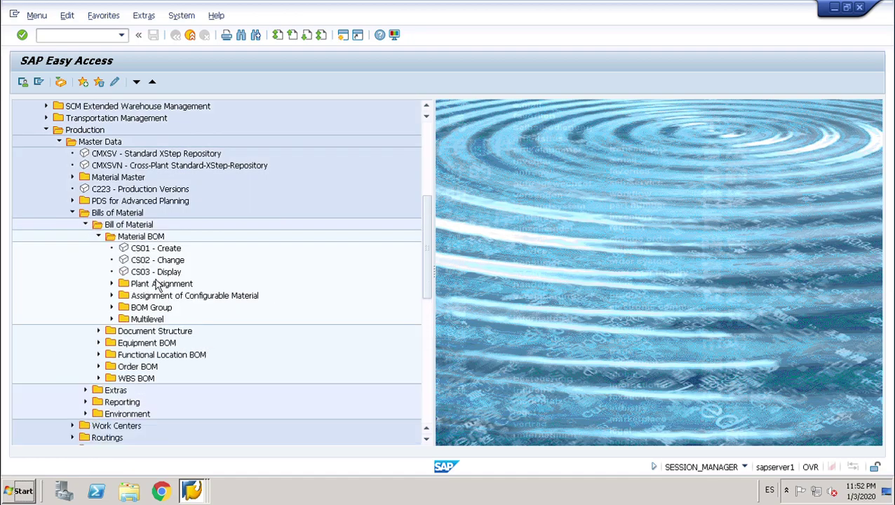
double_click(161, 272)
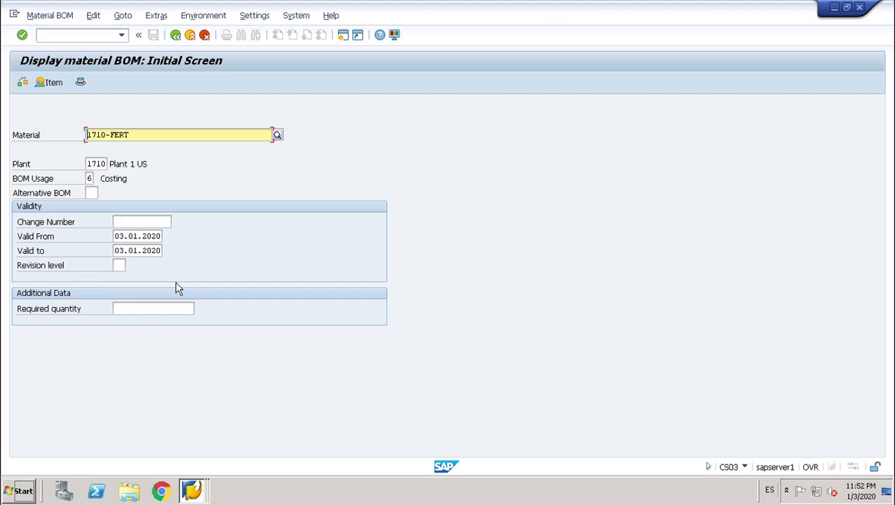
key(Return)
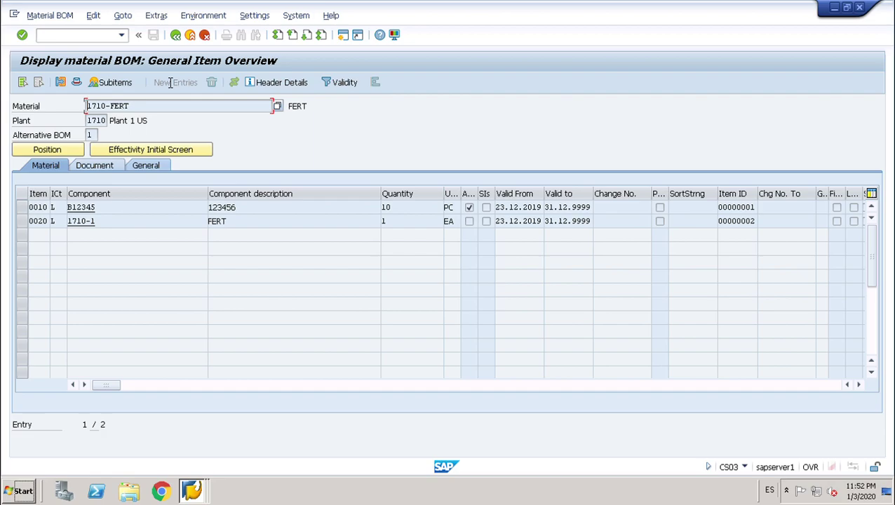
click(176, 36)
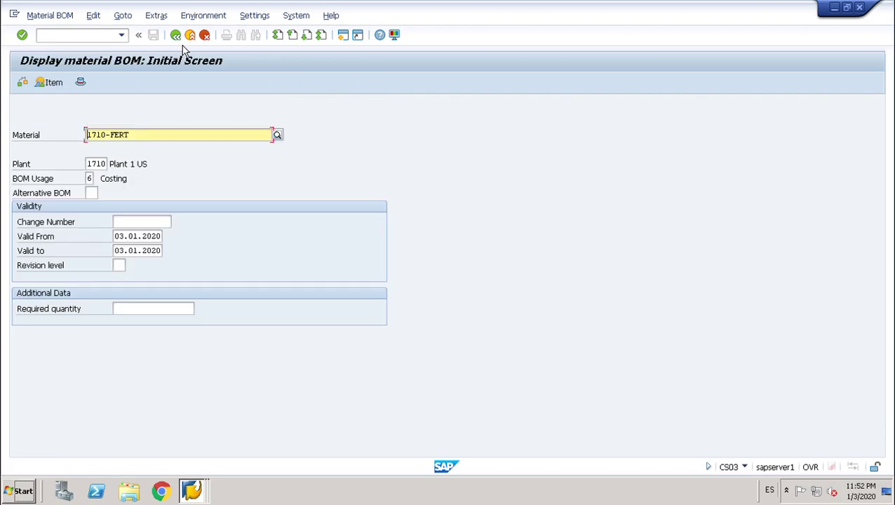
click(176, 37)
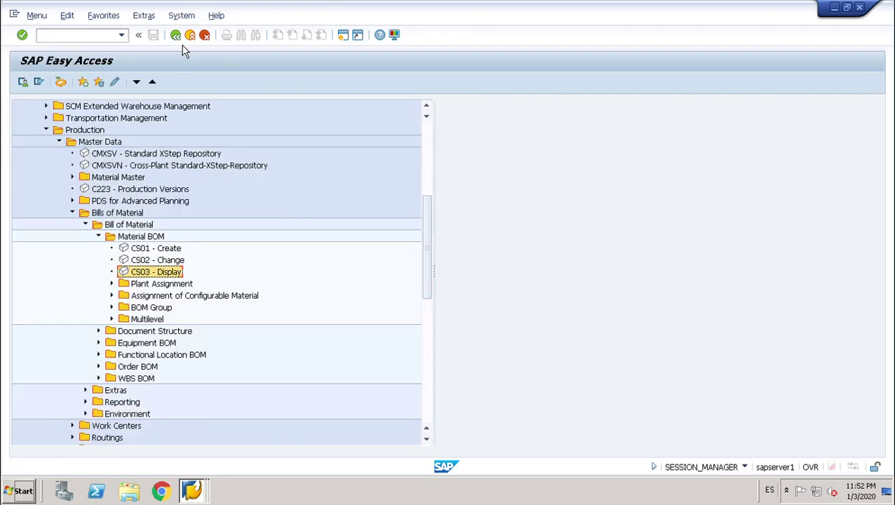
double_click(166, 278)
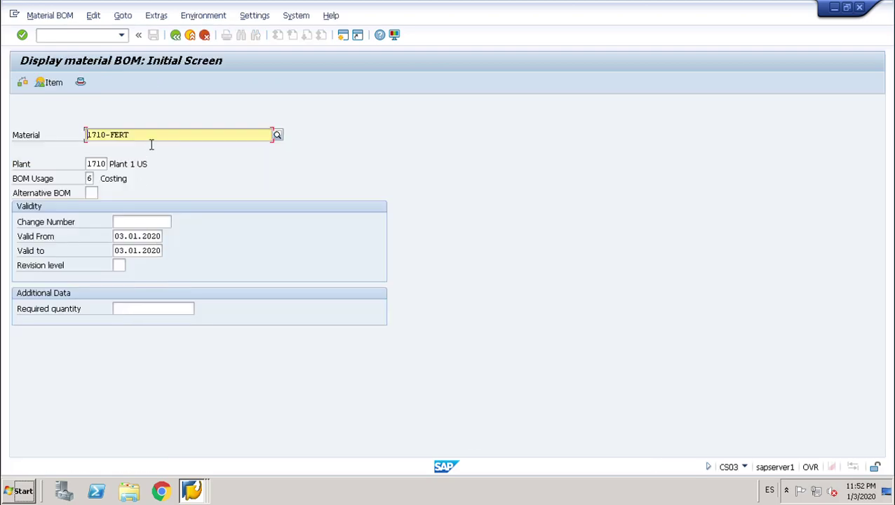
drag(137, 137, 83, 135)
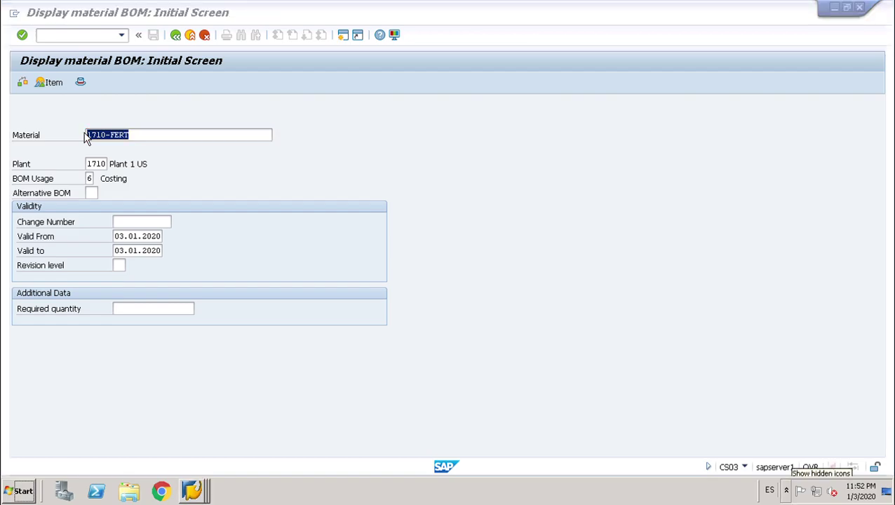
- Change the material to B12345 and select its BOM for plant 1710 from the F4 list
click(149, 136)
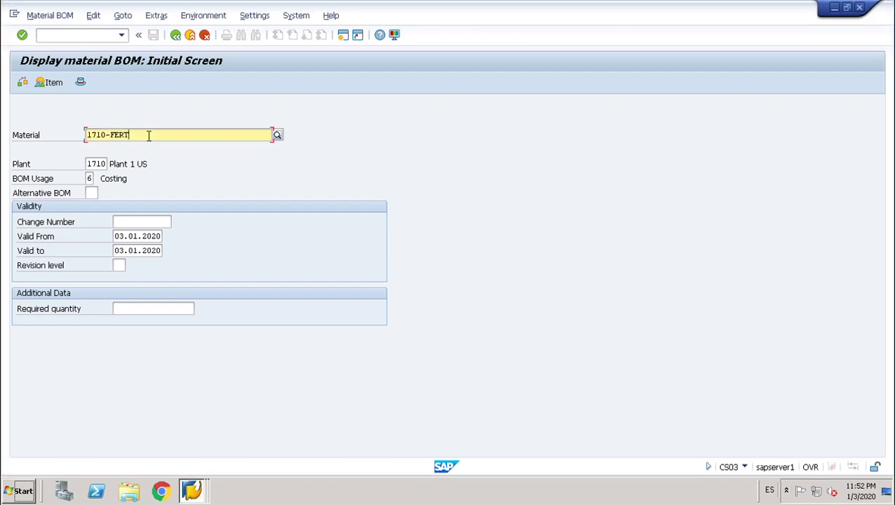
key(BackSpace)
key(BackSpace)
key(BackSpace)
key(BackSpace)
key(BackSpace)
key(BackSpace)
key(BackSpace)
key(BackSpace)
key(BackSpace)
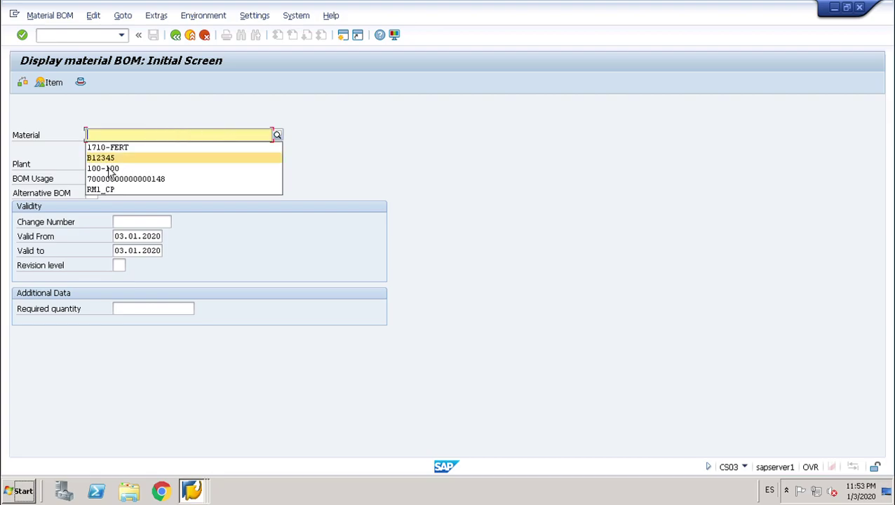
key(Return)
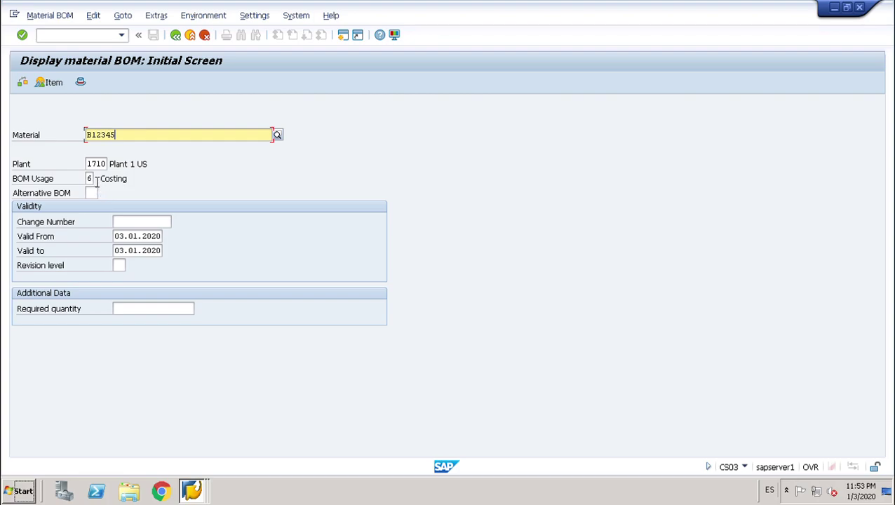
click(95, 180)
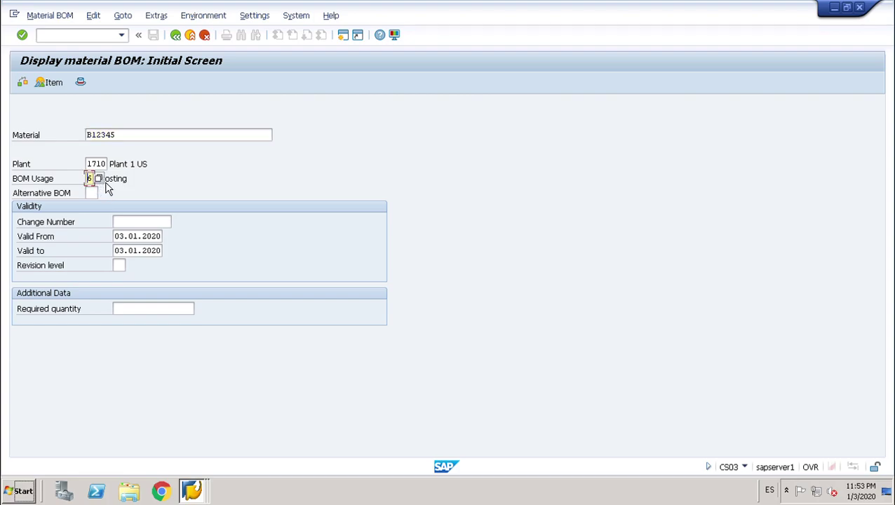
key(F4)
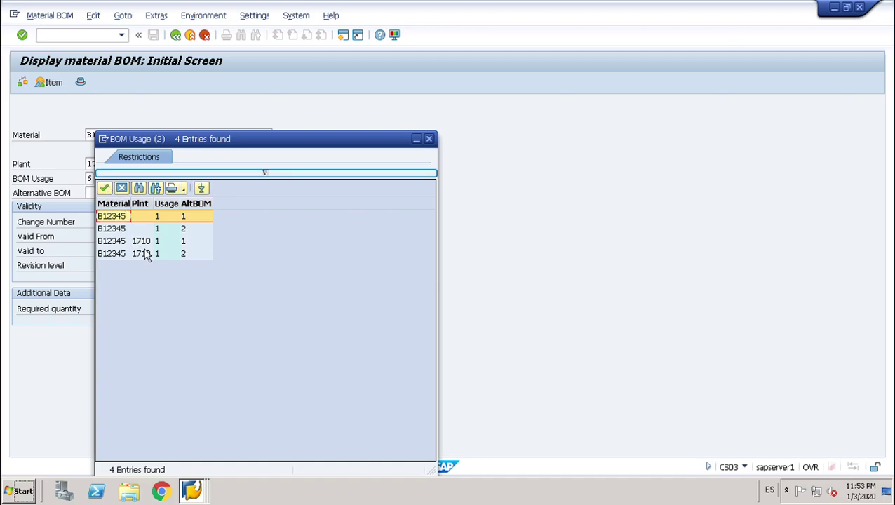
double_click(163, 242)
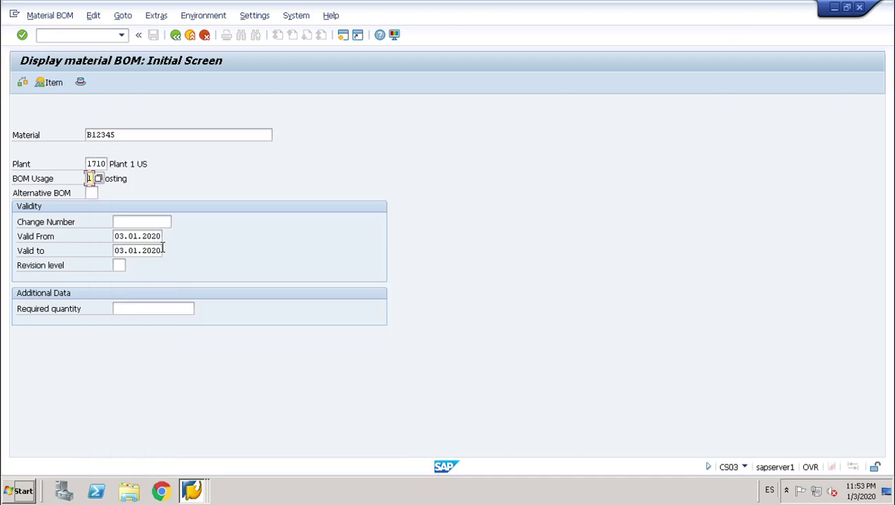
key(Return)
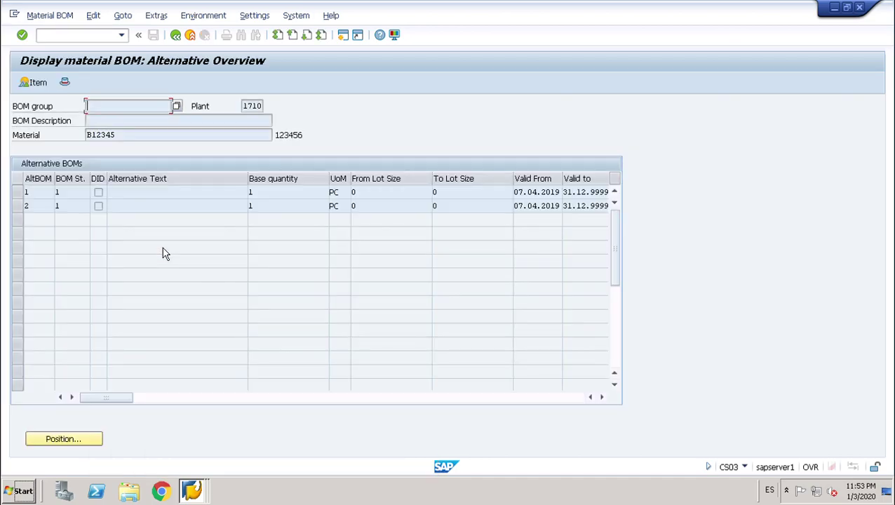
- Review the components of alternative BOM 1, TEST-RAW1 (10 EA) and cycle (1 PF), then go back
click(70, 198)
double_click(69, 196)
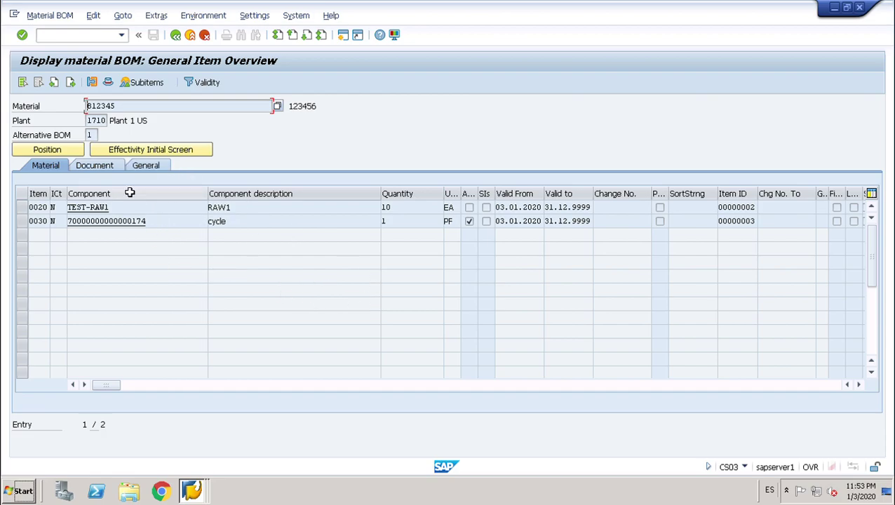
click(179, 37)
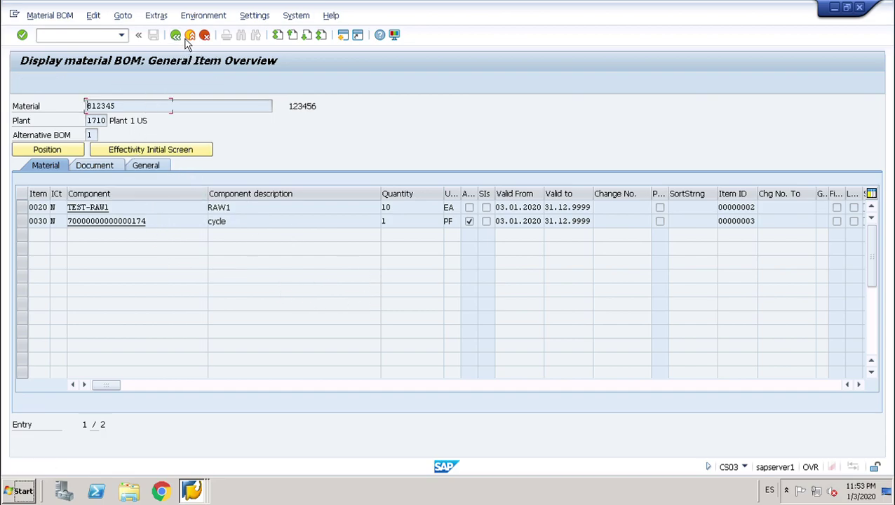
- Back out to the main menu and launch CA03 Display Routing from Routings > Standard Routings
click(184, 39)
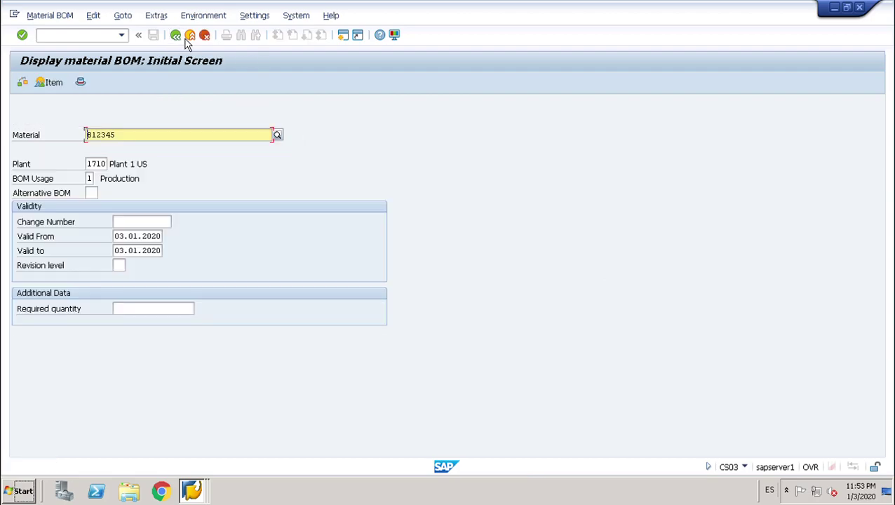
click(187, 40)
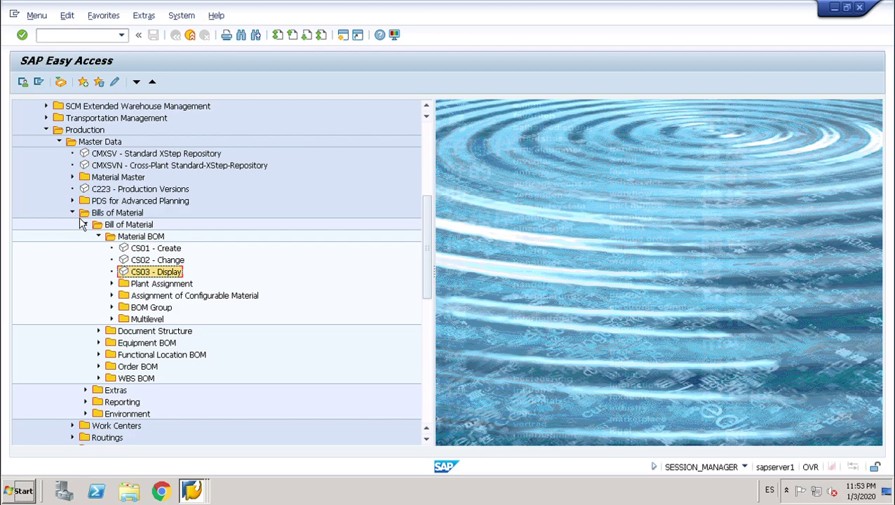
double_click(81, 218)
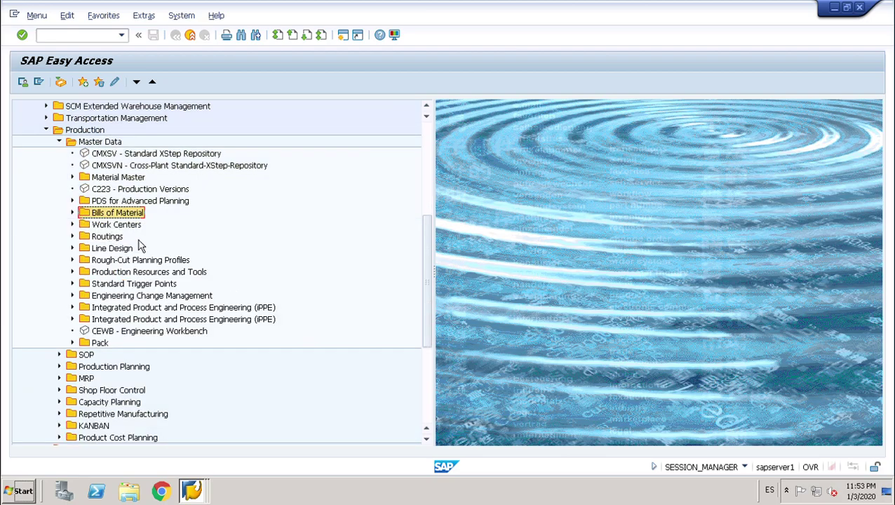
double_click(81, 240)
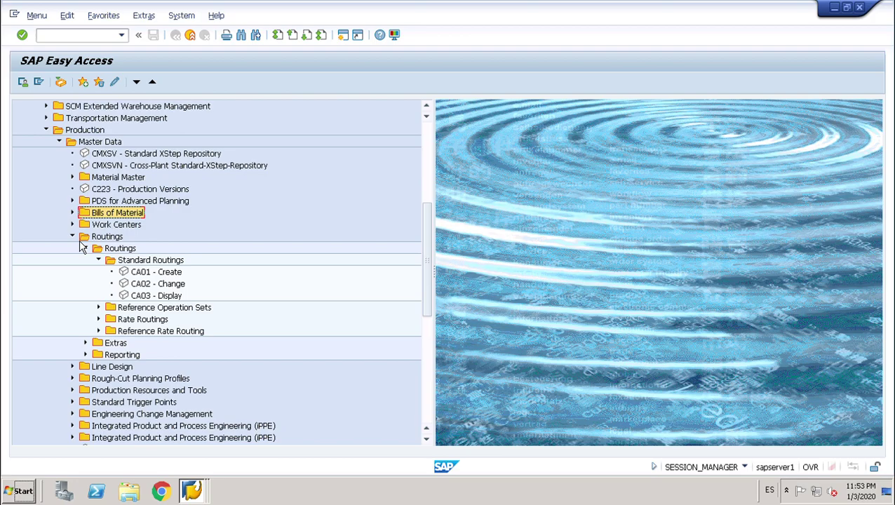
double_click(175, 297)
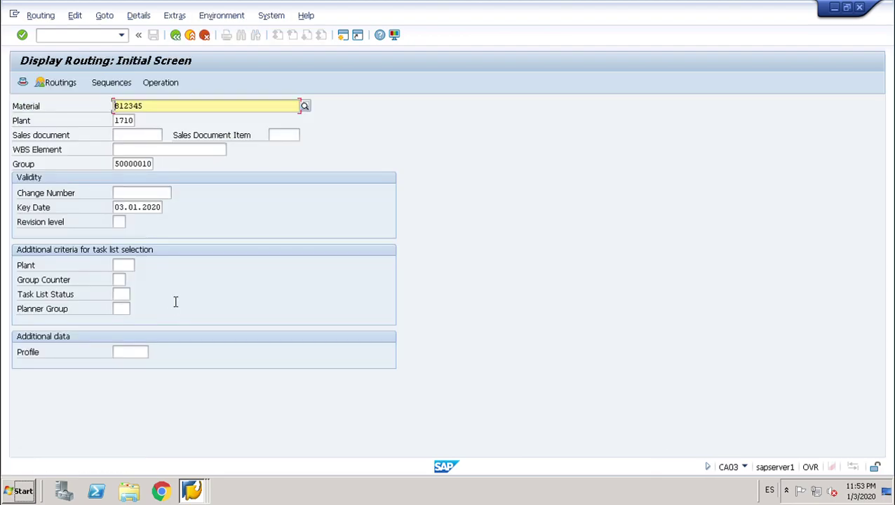
- Switch the routing material to 1710-FERT and show its header: group 50000010, usage 1, status 4 Released
click(158, 106)
key(BackSpace)
key(BackSpace)
key(BackSpace)
key(BackSpace)
key(BackSpace)
key(BackSpace)
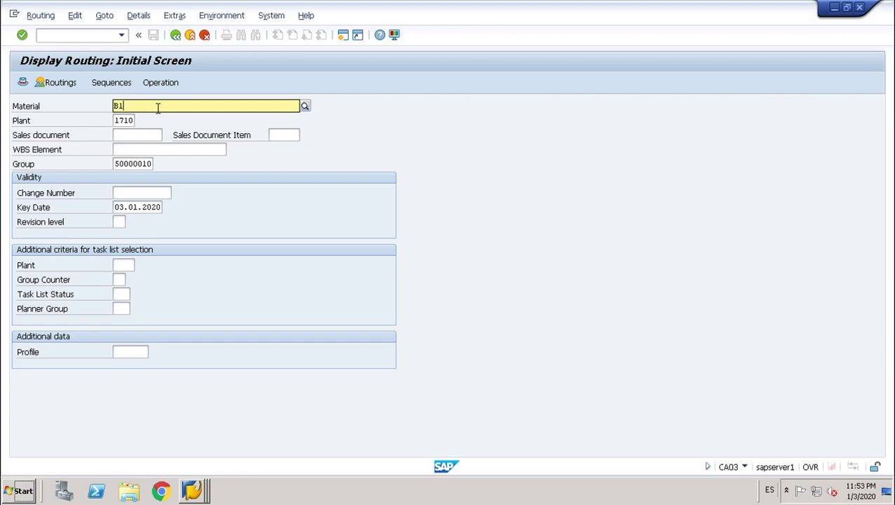
text(1710)
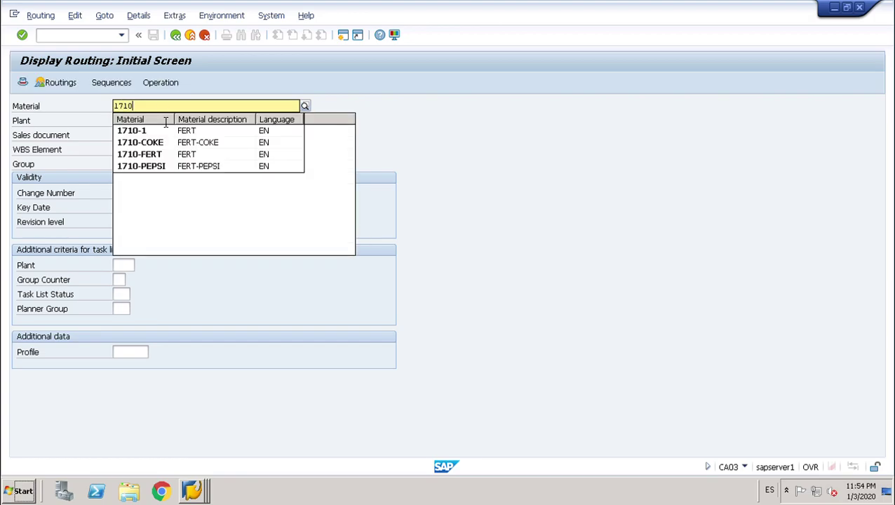
click(157, 156)
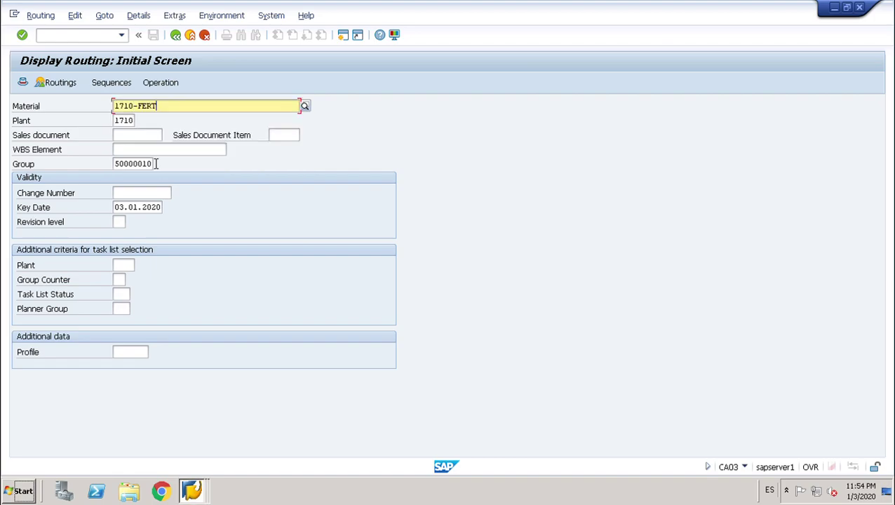
key(Return)
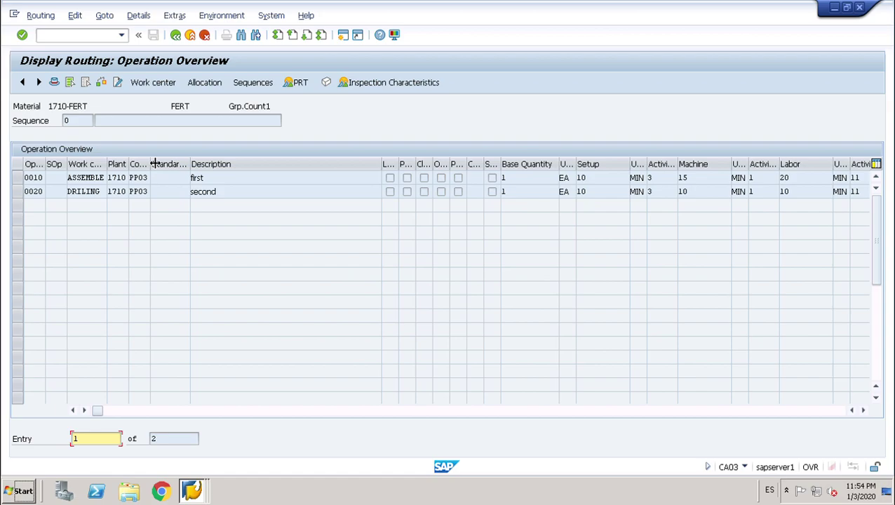
click(62, 82)
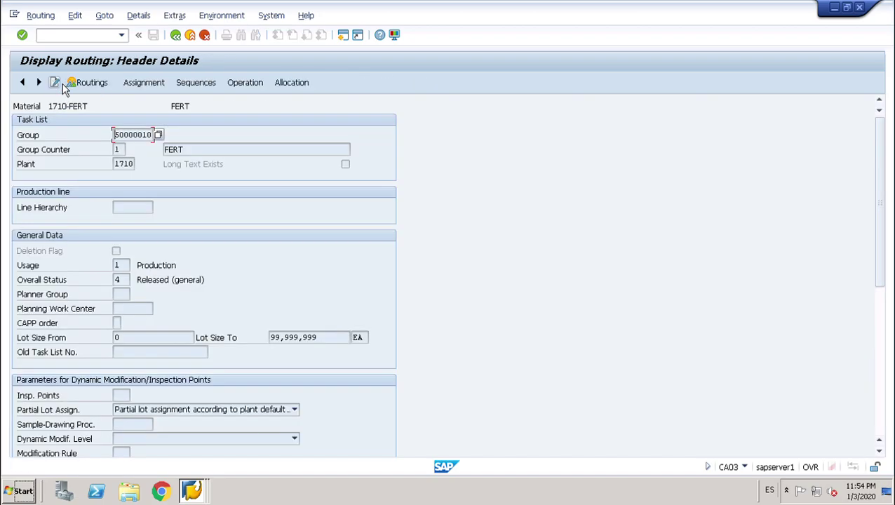
click(144, 83)
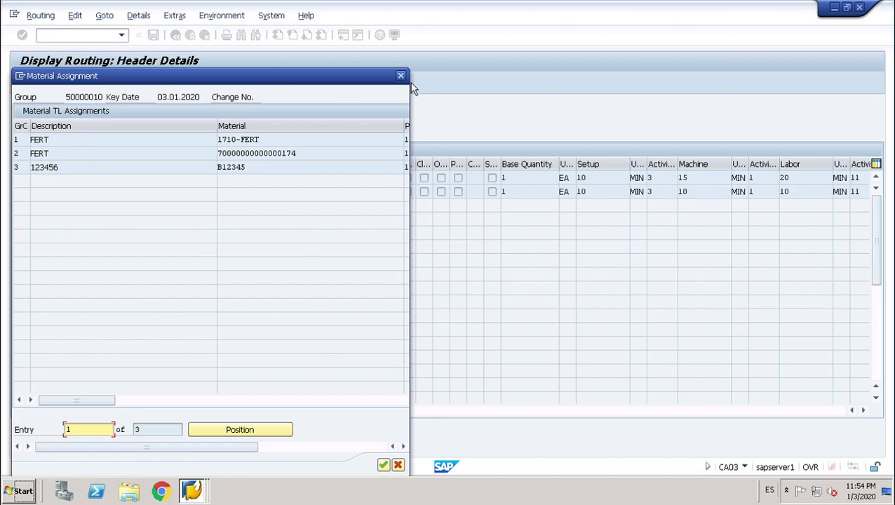
click(400, 76)
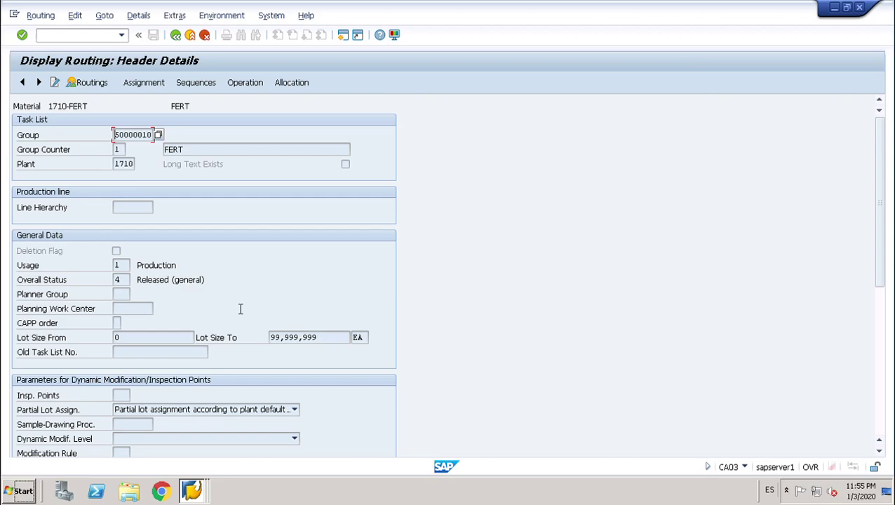
- Look up the possible Overall Status values, then go back to the routing overview
click(126, 281)
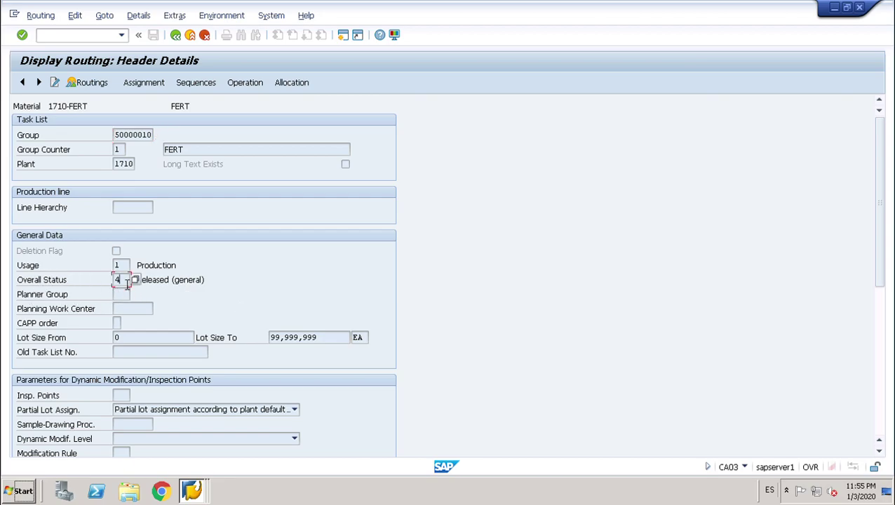
click(143, 291)
key(F4)
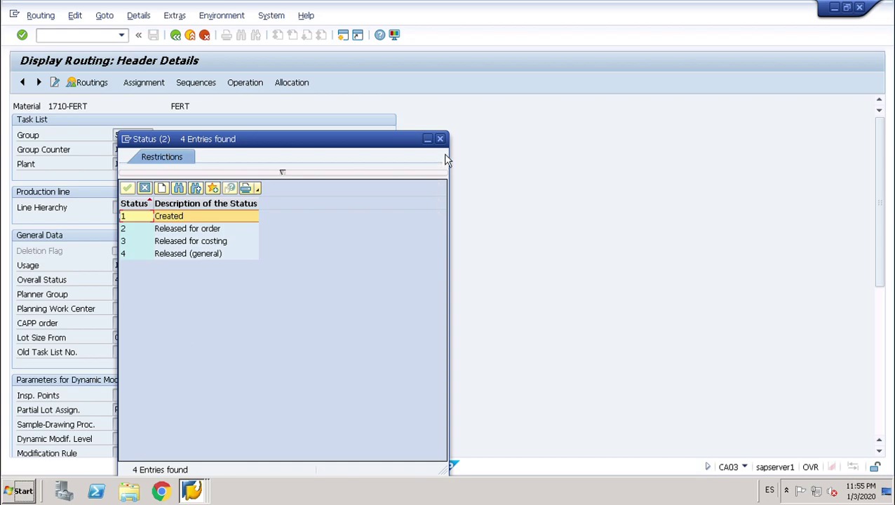
key(Escape)
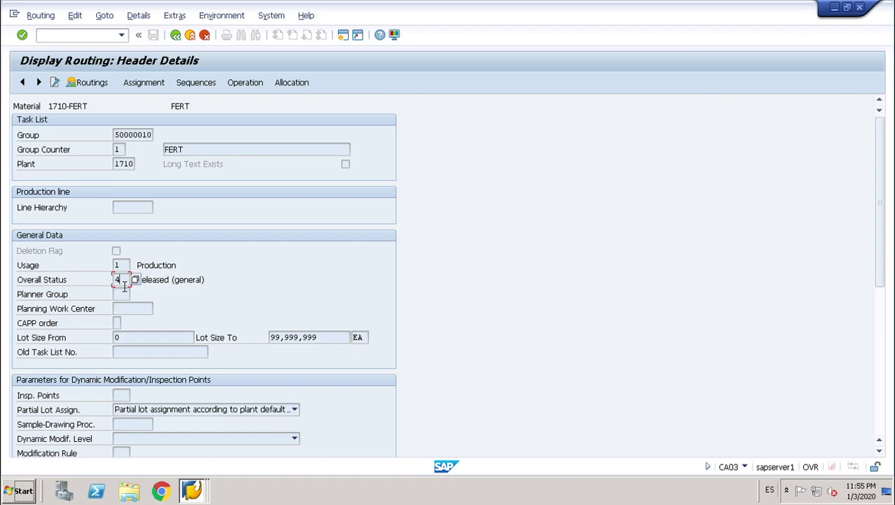
click(185, 44)
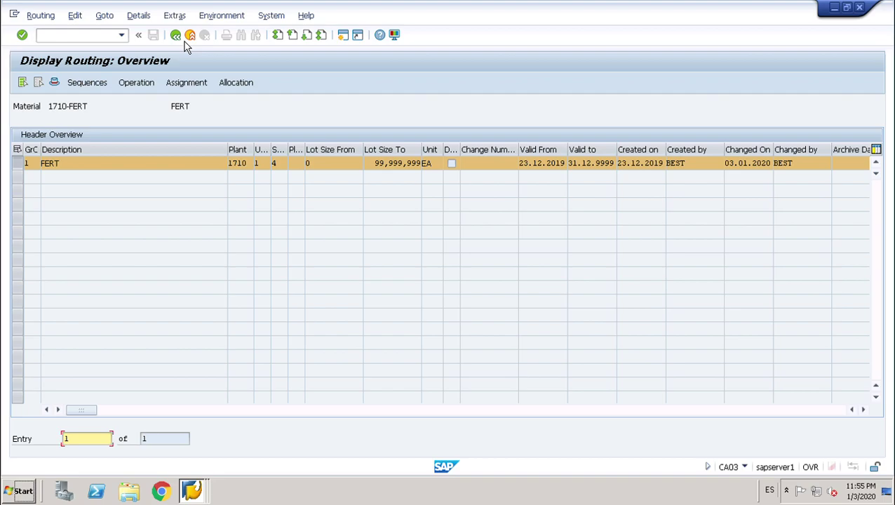
- Return to the CA03 start screen and switch to the OP50 Assignment of Material Types window
click(185, 44)
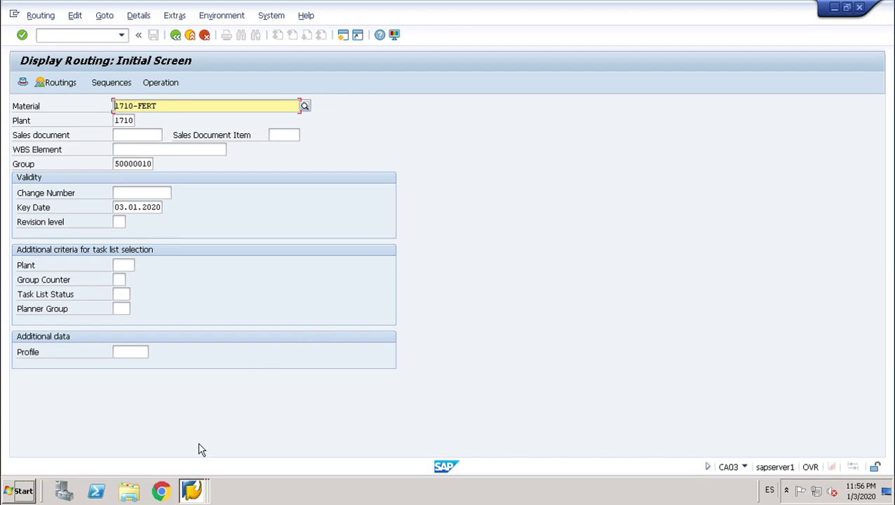
mouse_move(203, 496)
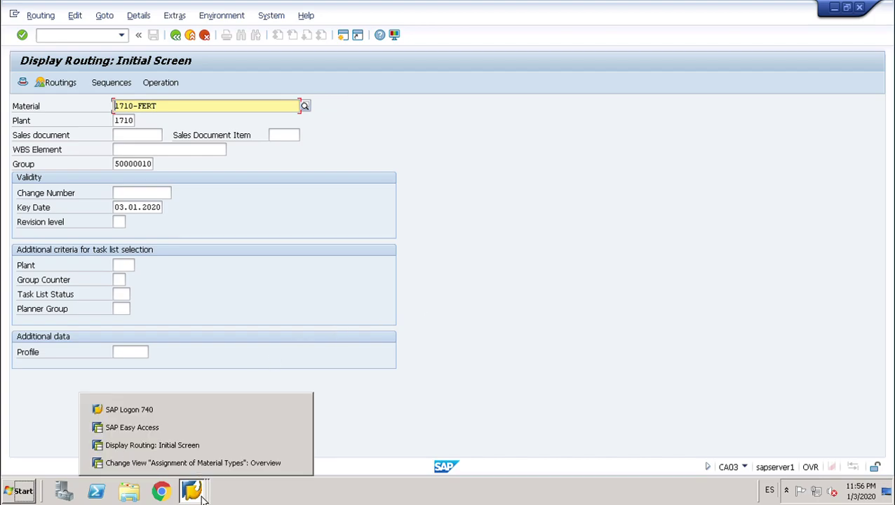
click(176, 472)
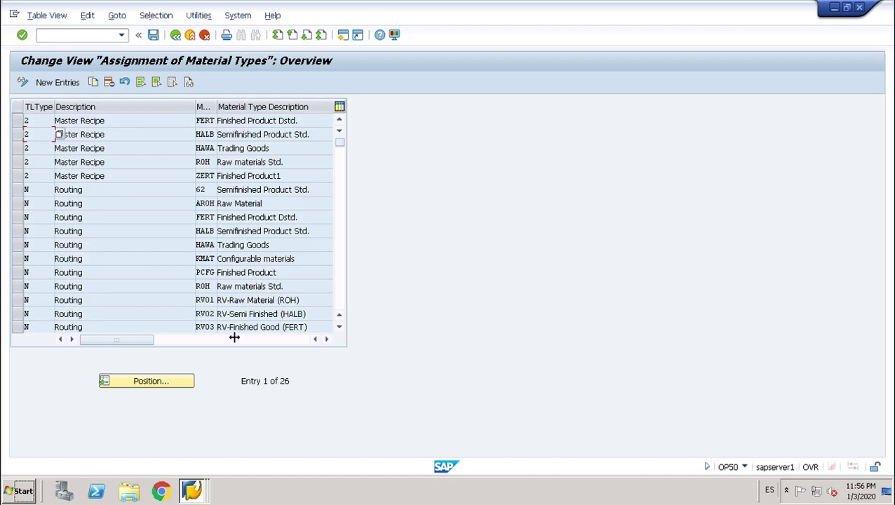
mouse_move(203, 495)
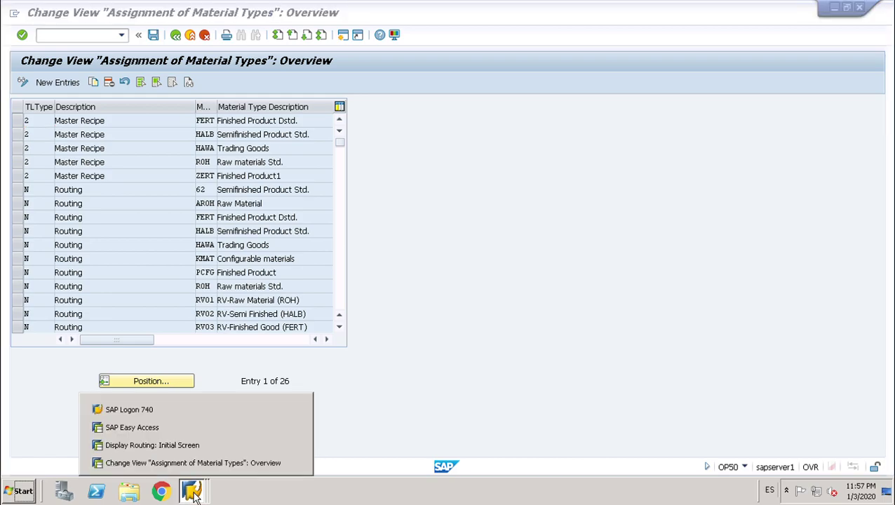
- Switch back to SAP Easy Access and start CK11N to create a cost estimate with quantity structure
click(167, 434)
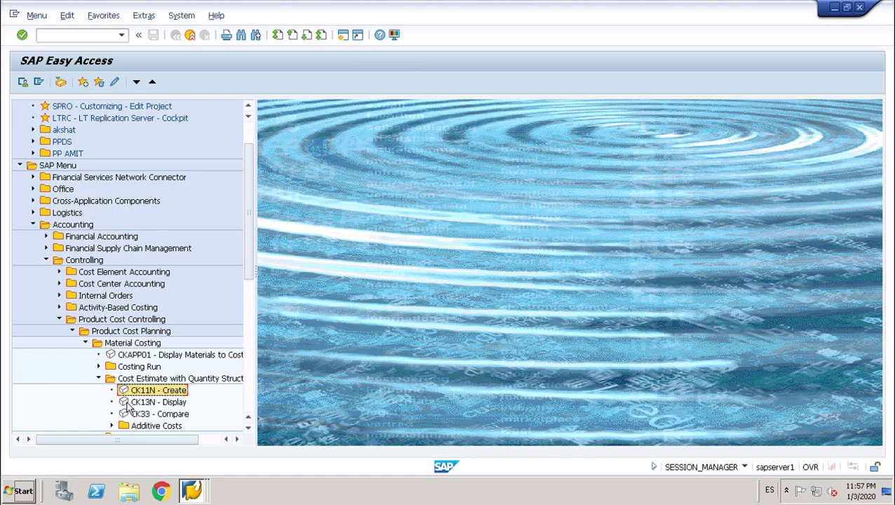
double_click(171, 393)
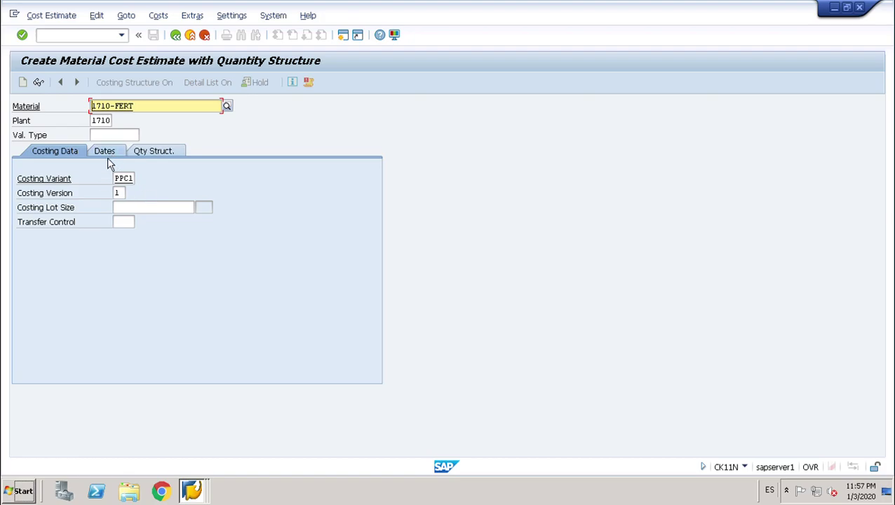
- Confirm the header, enter BOM usage 6 and routing group 50000010, and cost 1710-FERT
key(Return)
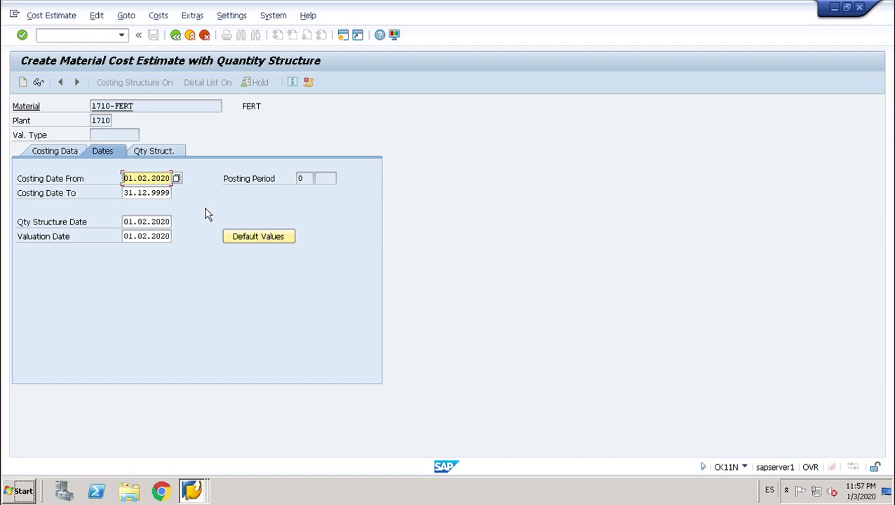
click(172, 158)
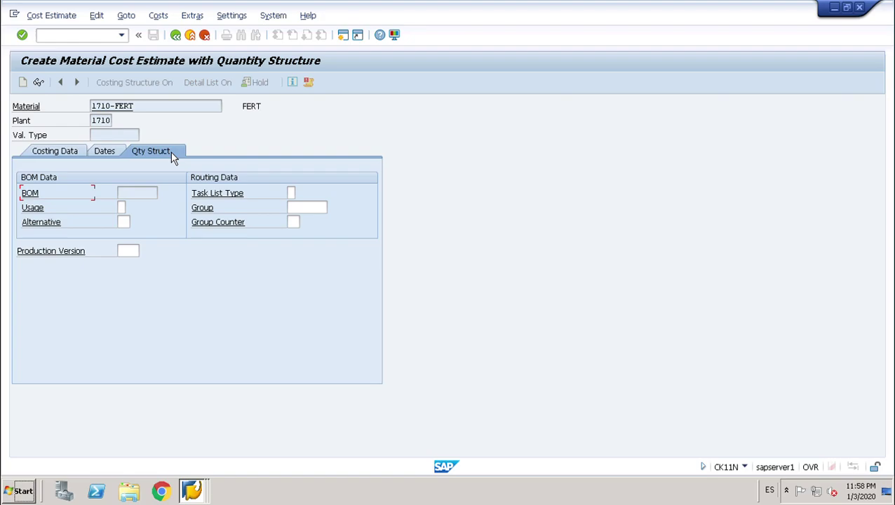
click(123, 209)
text(6)
click(305, 214)
text(5)
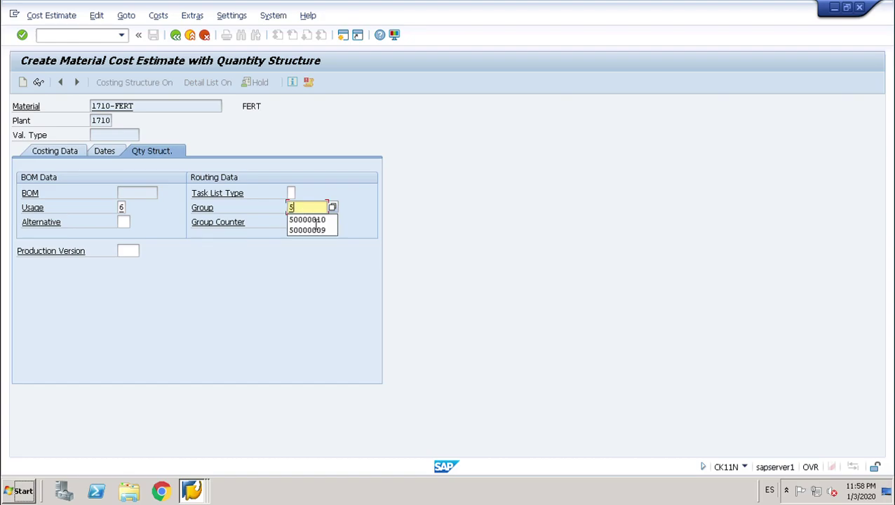
key(Return)
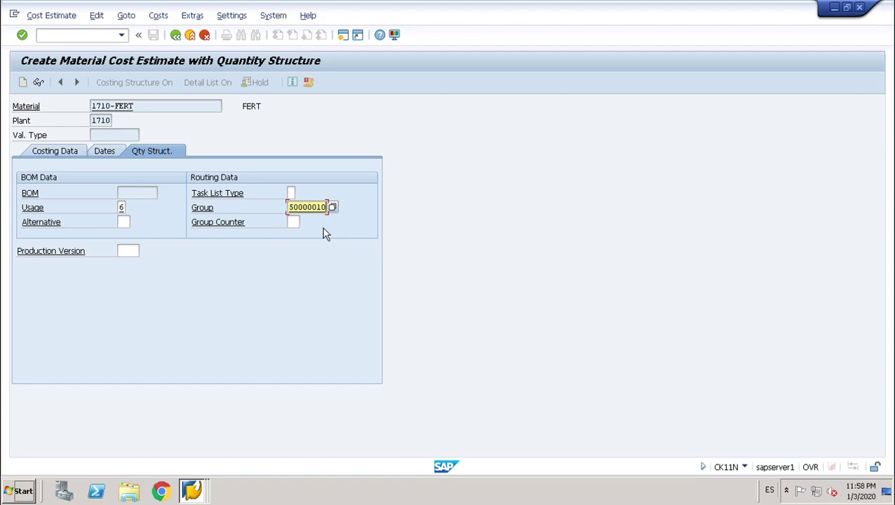
key(Return)
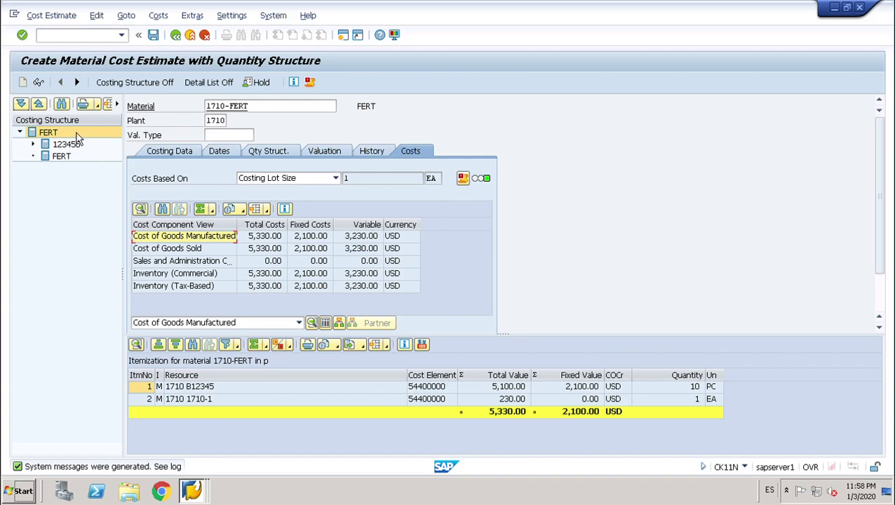
- Expand node 123456 in the costing structure and inspect its RAW1 and cycle items
click(32, 144)
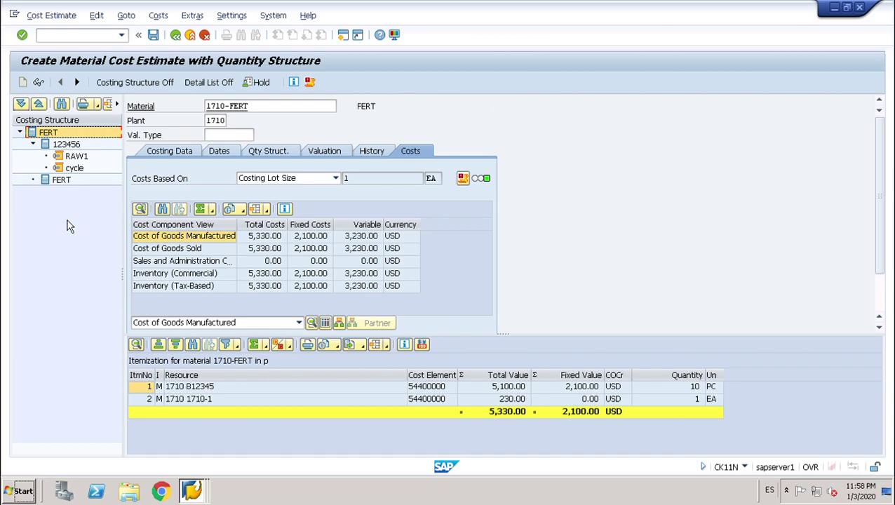
click(78, 157)
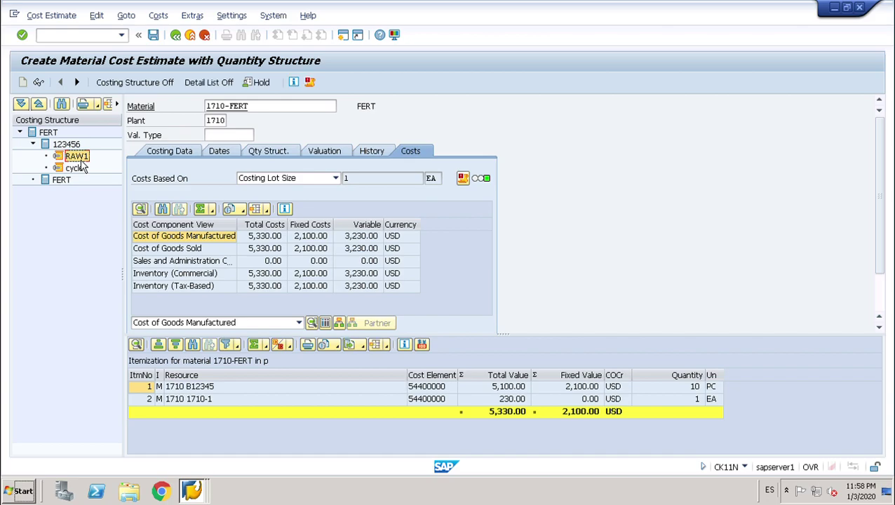
click(79, 174)
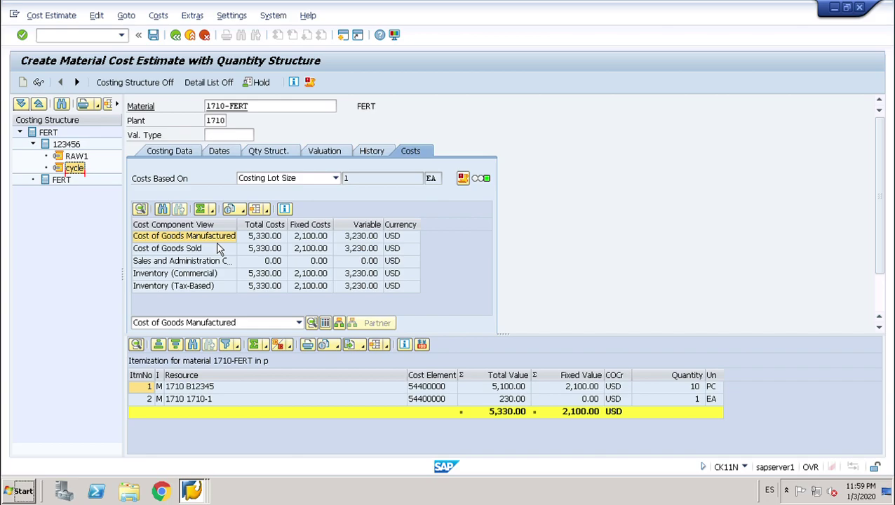
- Show the Cost of Goods Manufactured components: personnel 1,800.00, machine 699.60, set-up 500.40 USD
double_click(217, 242)
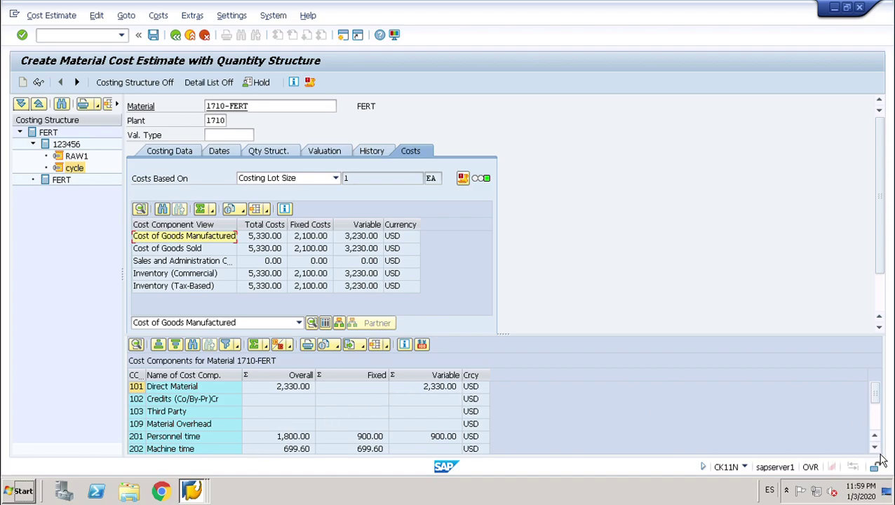
click(875, 447)
click(875, 447)
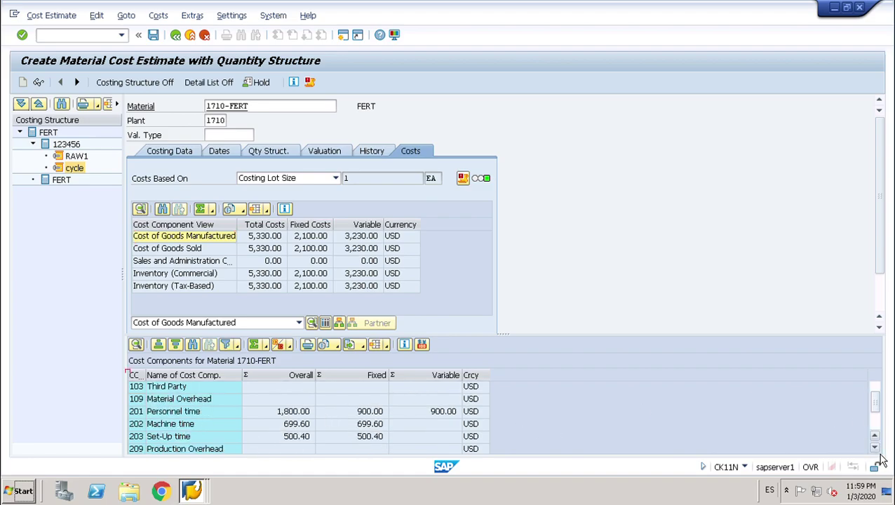
click(875, 447)
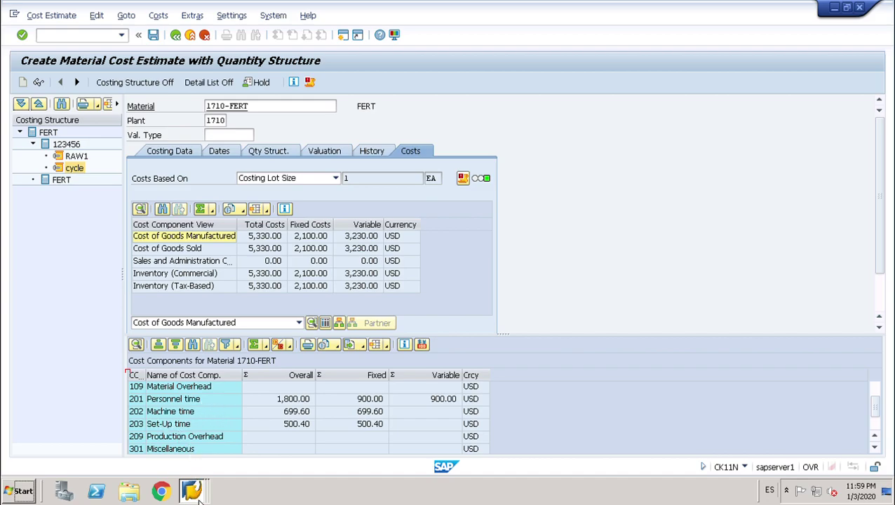
mouse_move(199, 500)
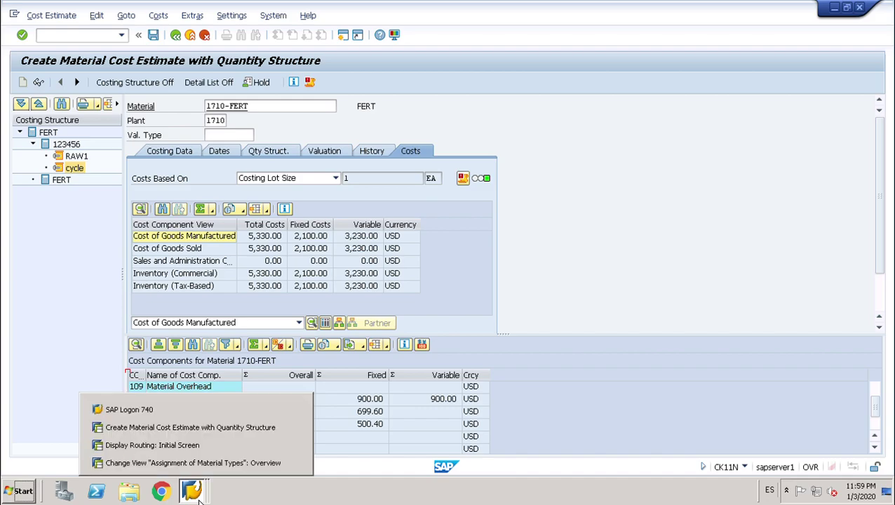
- Display operation 0010 at ASSEMBLE in routing 50000010: setup 10, machine 15, labor 20 minutes
click(192, 447)
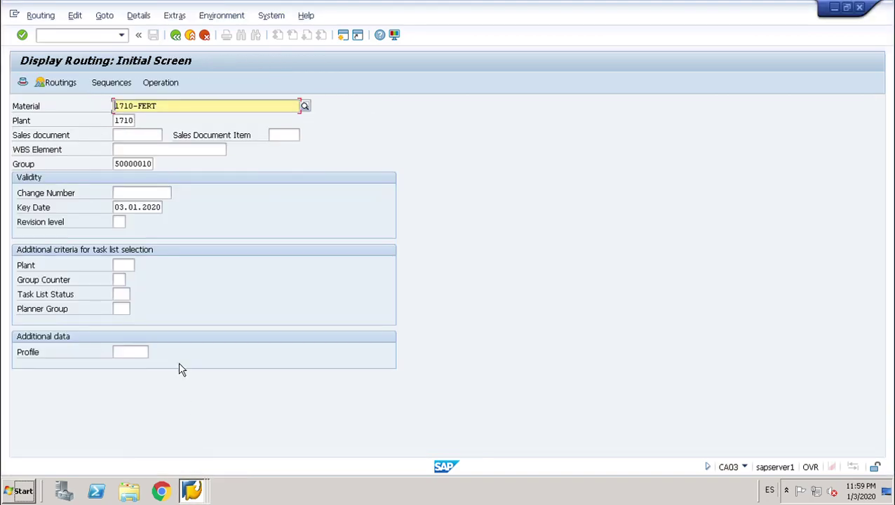
key(Return)
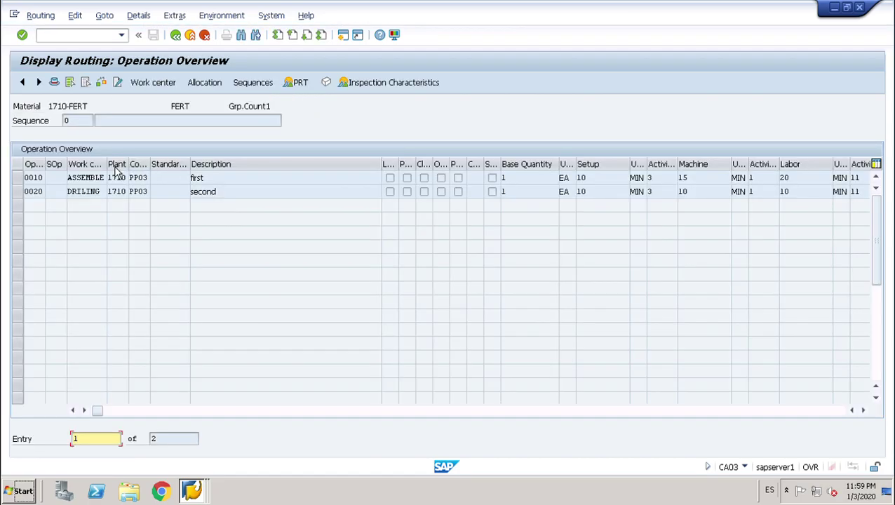
double_click(146, 180)
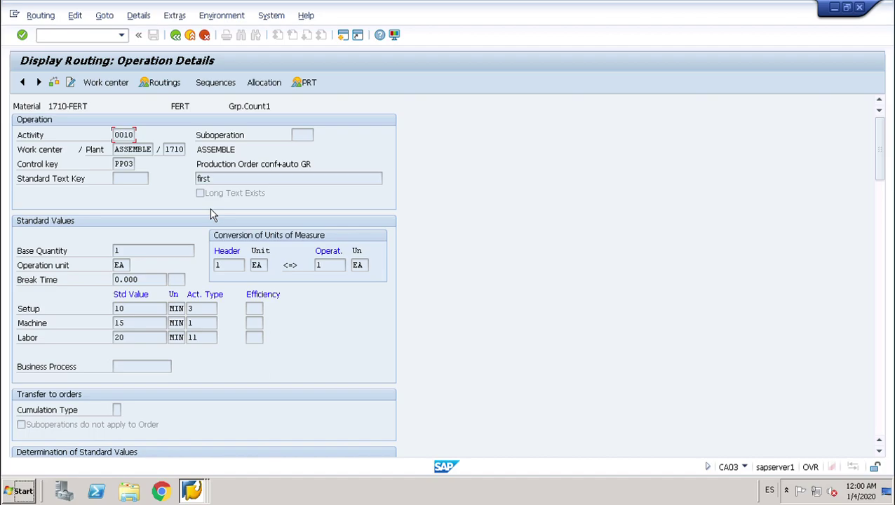
- Switch back to the CK11N cost estimate window for 1710-FERT
click(199, 495)
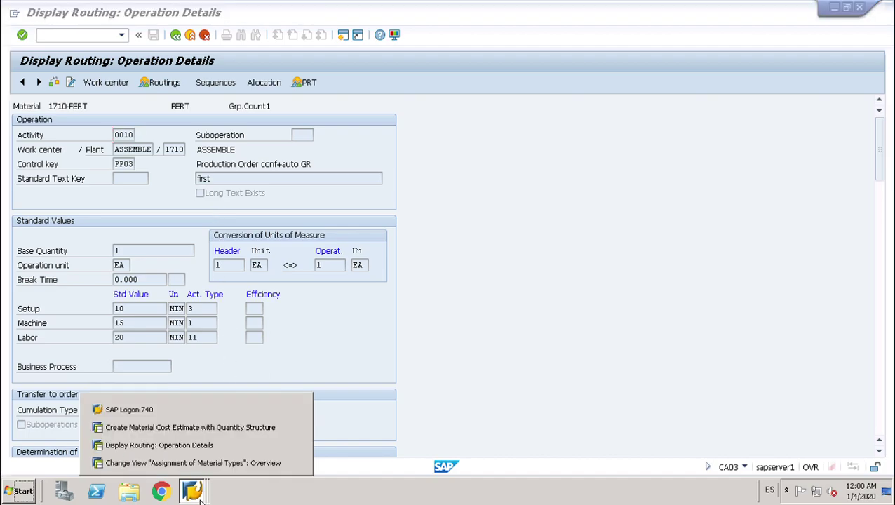
click(201, 430)
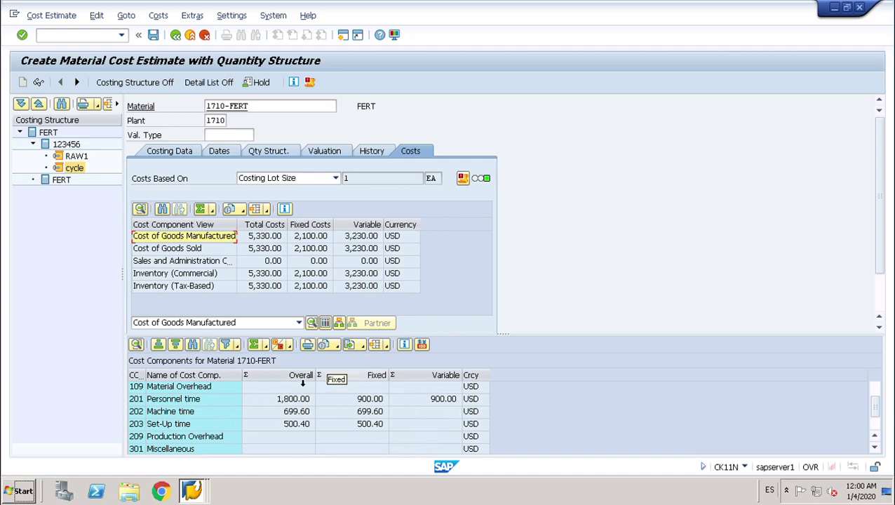
- Compare Cost of Goods Manufactured, Cost of Goods Sold and Inventory (Commercial) cost component views
click(875, 435)
click(875, 435)
click(876, 436)
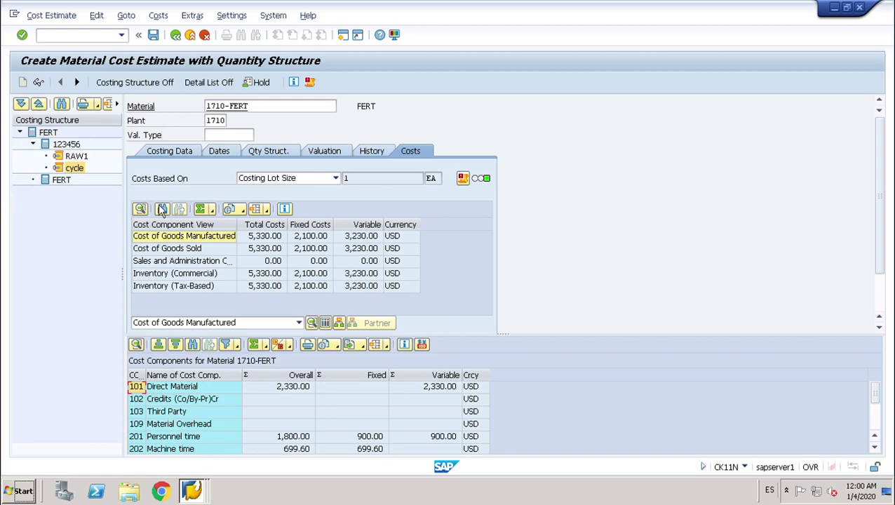
click(265, 296)
click(185, 254)
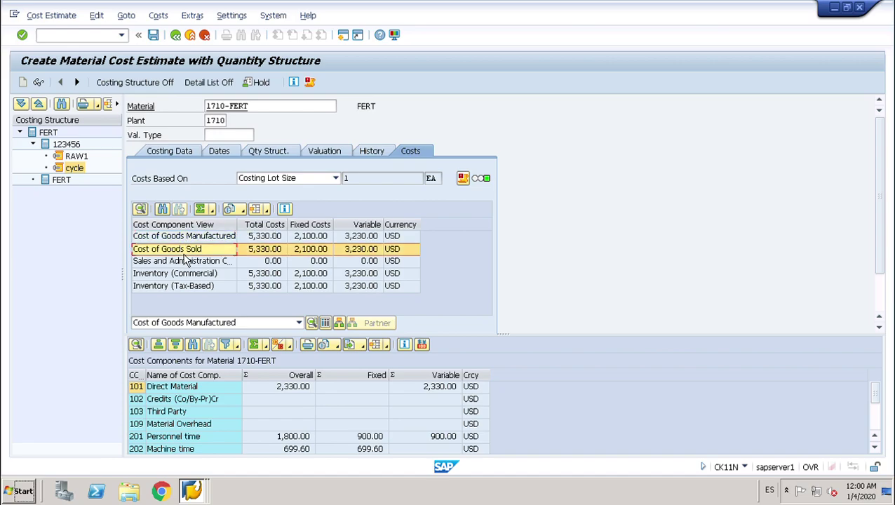
click(168, 279)
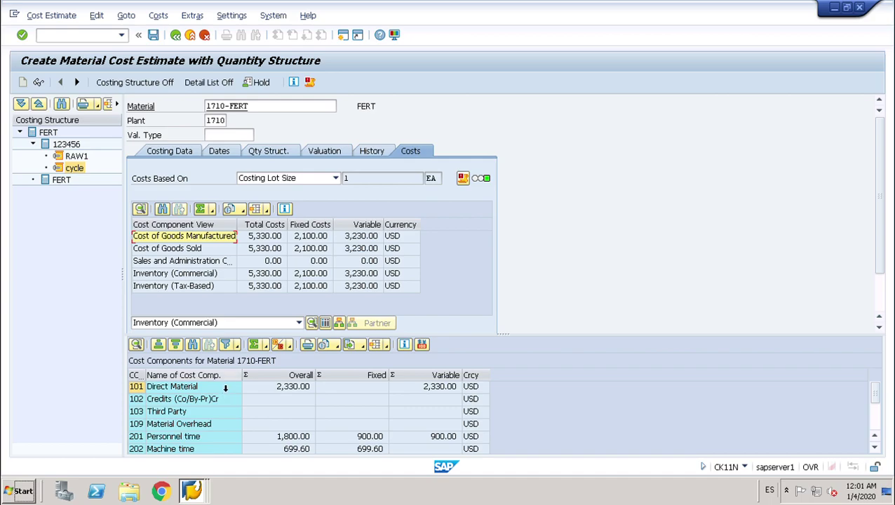
click(876, 447)
click(875, 447)
click(875, 447)
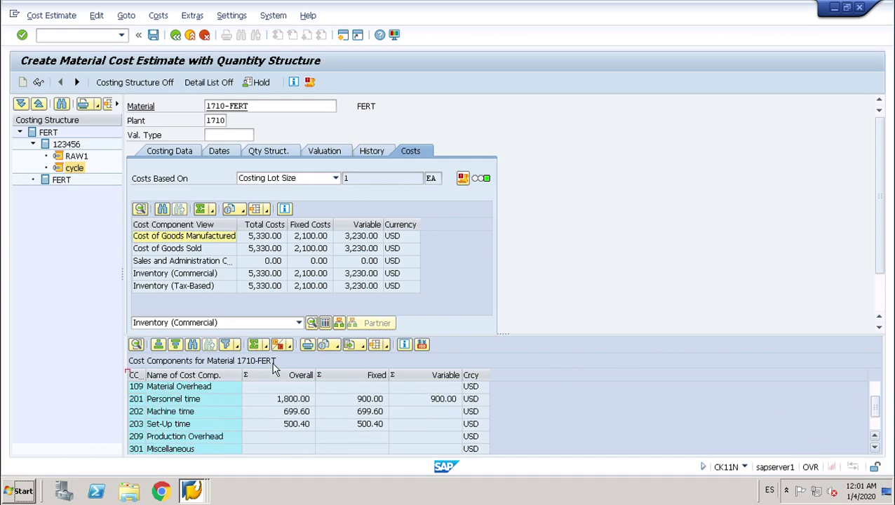
- Display the costing message log showing 'Lot size 1 EA taken from costing view'
click(317, 88)
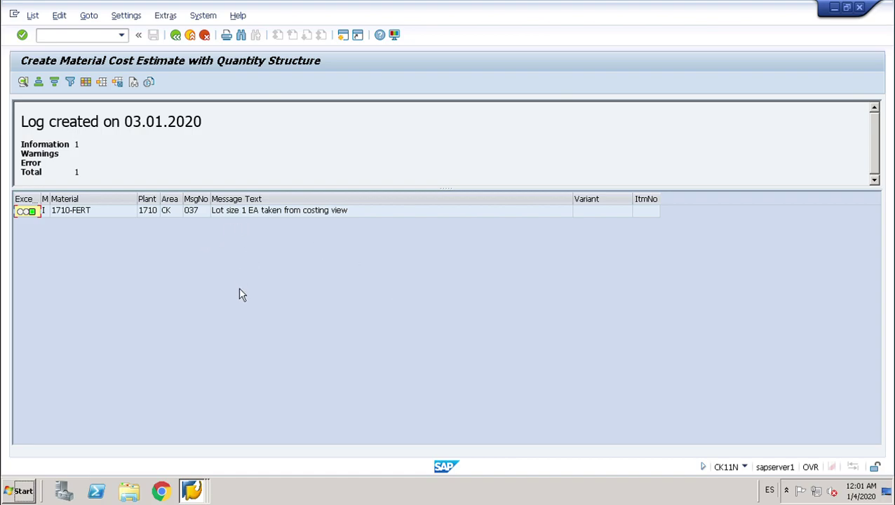
- Go back from the log to the estimate and save the 1710-FERT cost estimate
click(181, 39)
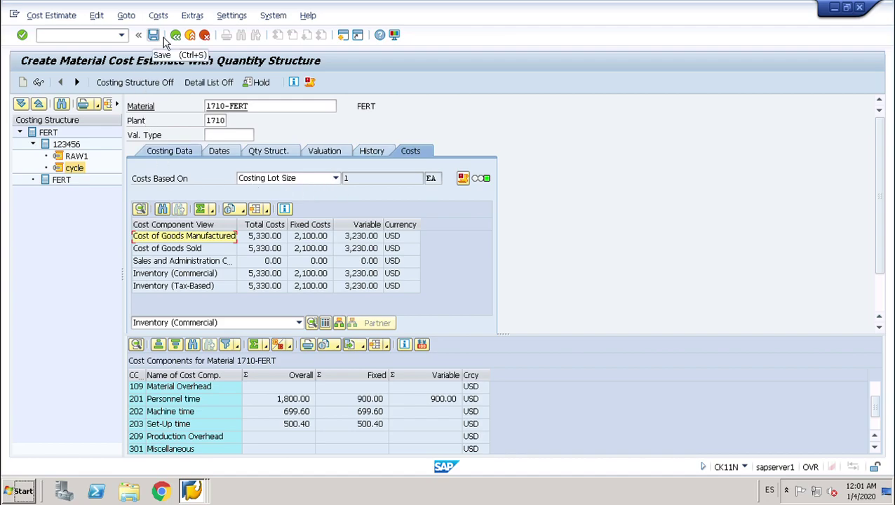
click(162, 39)
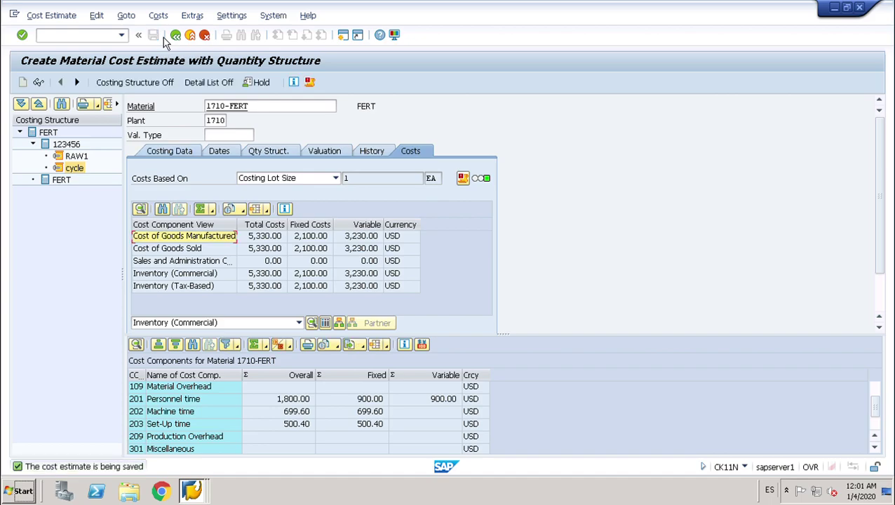